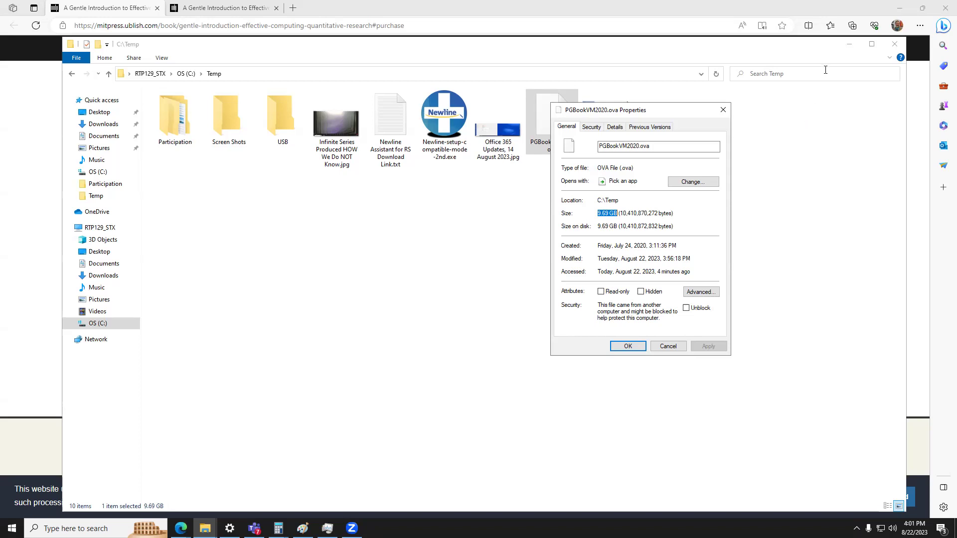
Step: Close the file's properties, check the VHD and VM folders on the C: drive, and minimize the file window
{"action": "left_click", "coordinate": [669, 349]}
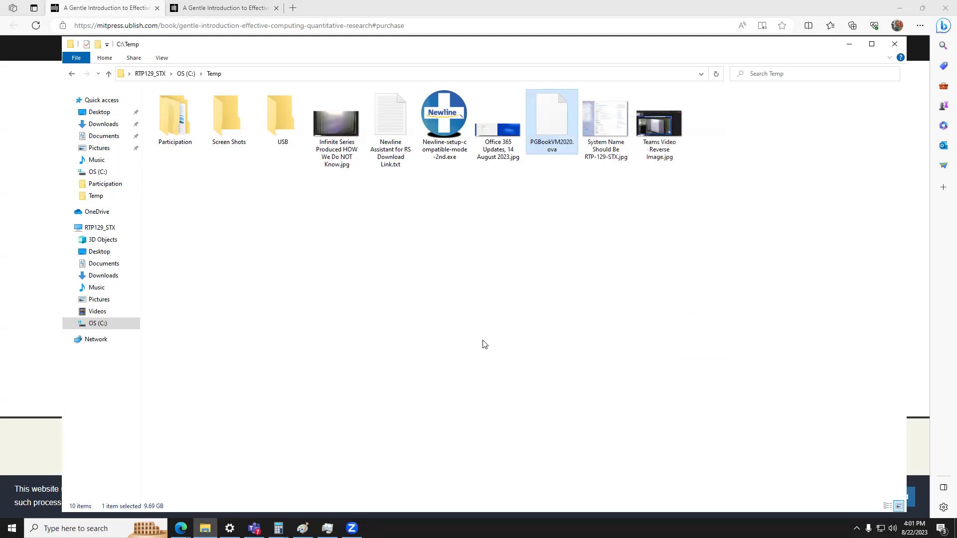
{"action": "left_click", "coordinate": [103, 324]}
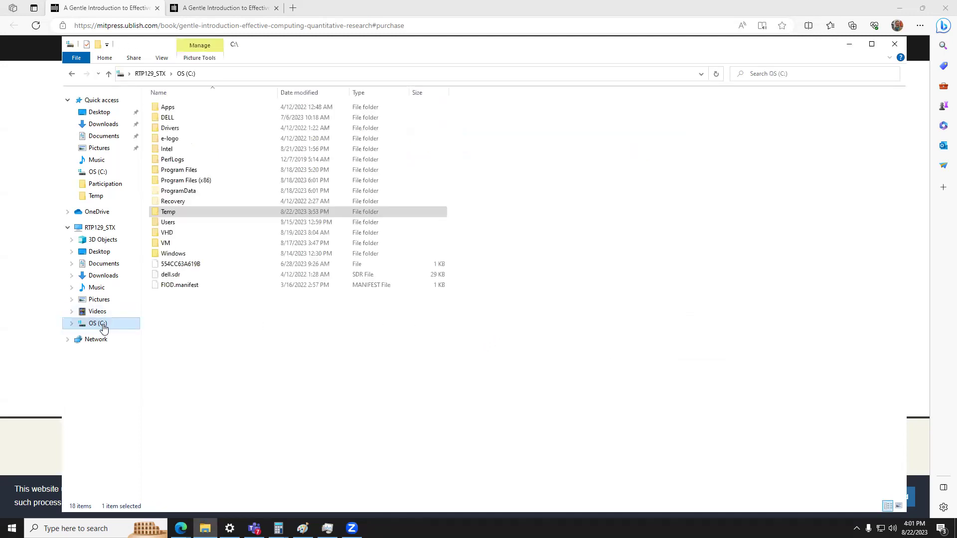
{"action": "left_click", "coordinate": [219, 233]}
{"action": "left_click", "coordinate": [217, 242]}
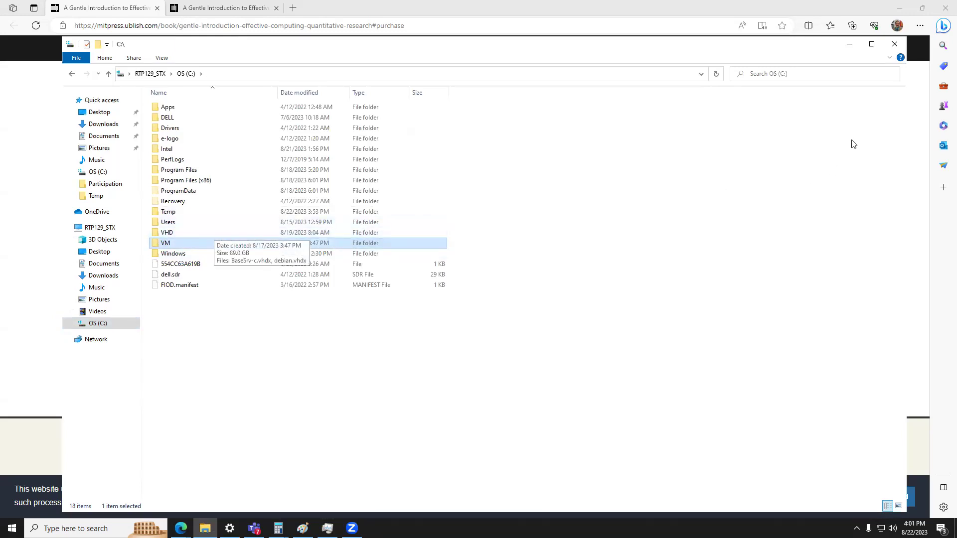
{"action": "left_click", "coordinate": [849, 44]}
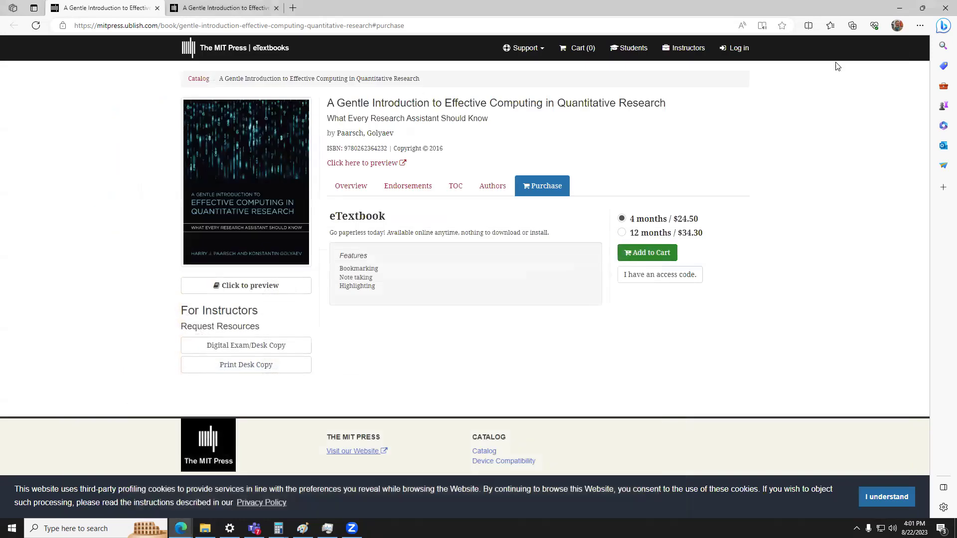
Step: Go to virtualbox.org and open the VirtualBox 7.0 download page
{"action": "left_click", "coordinate": [686, 24]}
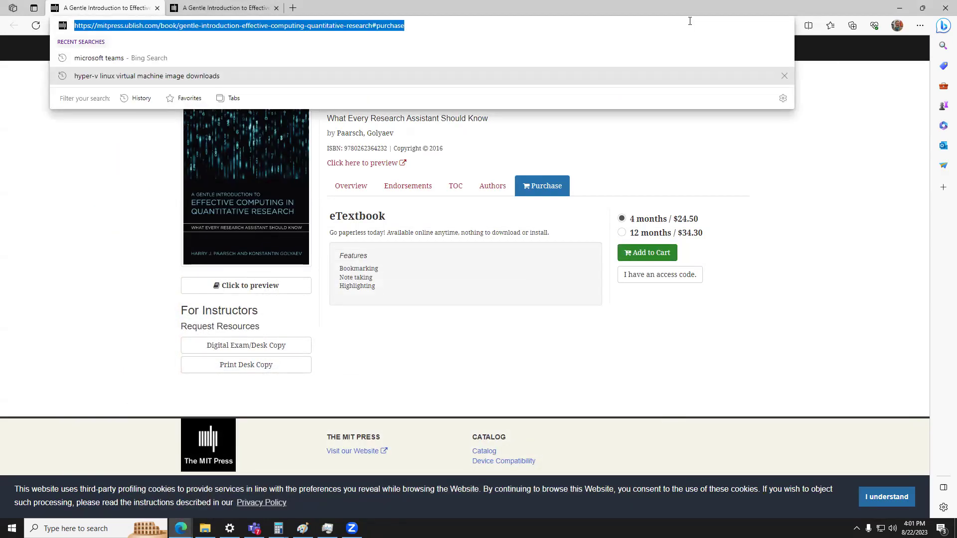
{"action": "type", "text": "virtualbox.org"}
{"action": "key", "text": "Return"}
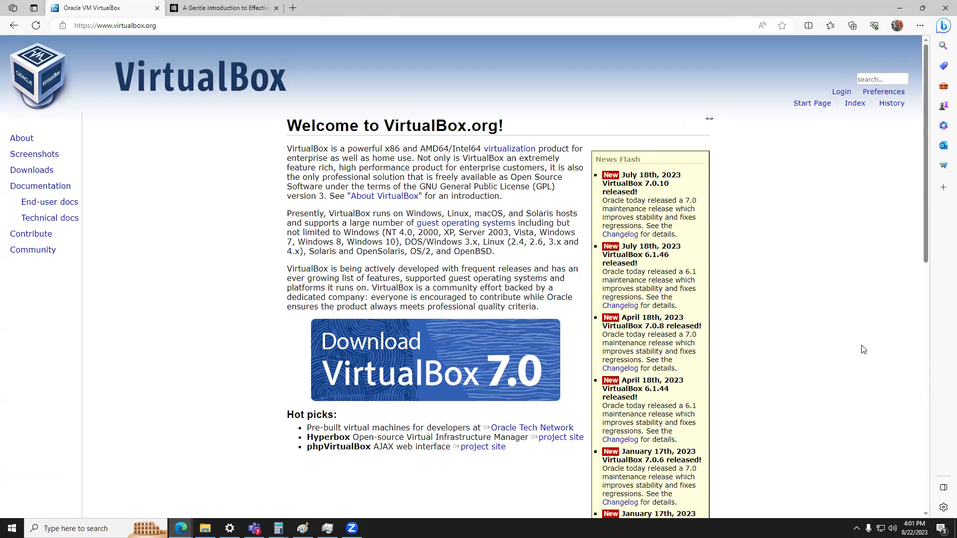
{"action": "left_click", "coordinate": [393, 366]}
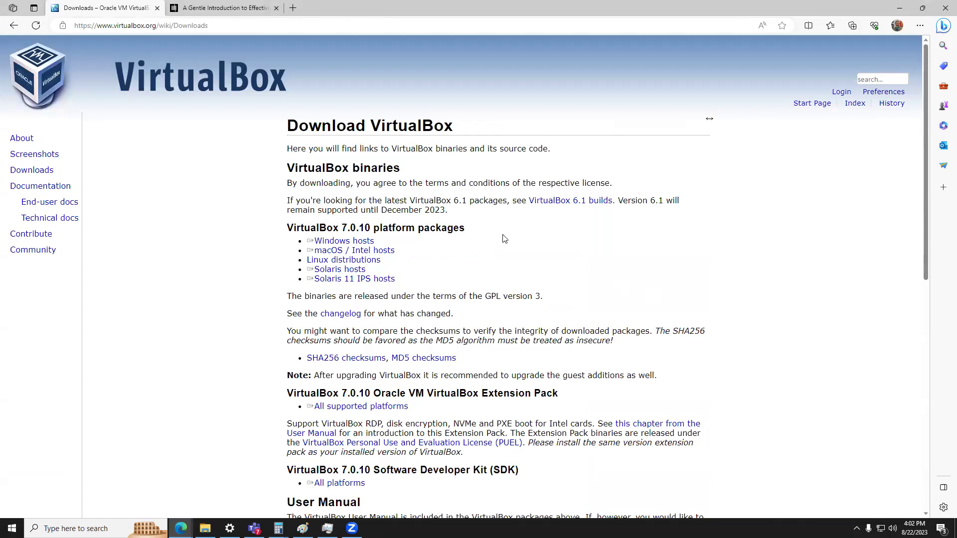
Step: Download the VirtualBox 7.0.10 platform package for Windows hosts
{"action": "left_click_drag", "start_coordinate": [503, 238], "coordinate": [325, 243]}
{"action": "triple_click", "coordinate": [358, 264]}
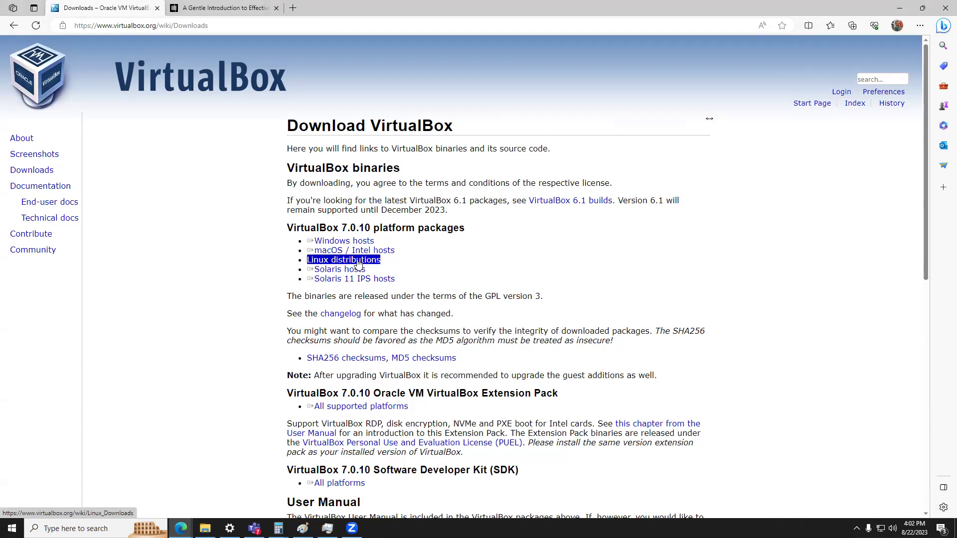
{"action": "triple_click", "coordinate": [357, 250]}
{"action": "triple_click", "coordinate": [349, 243]}
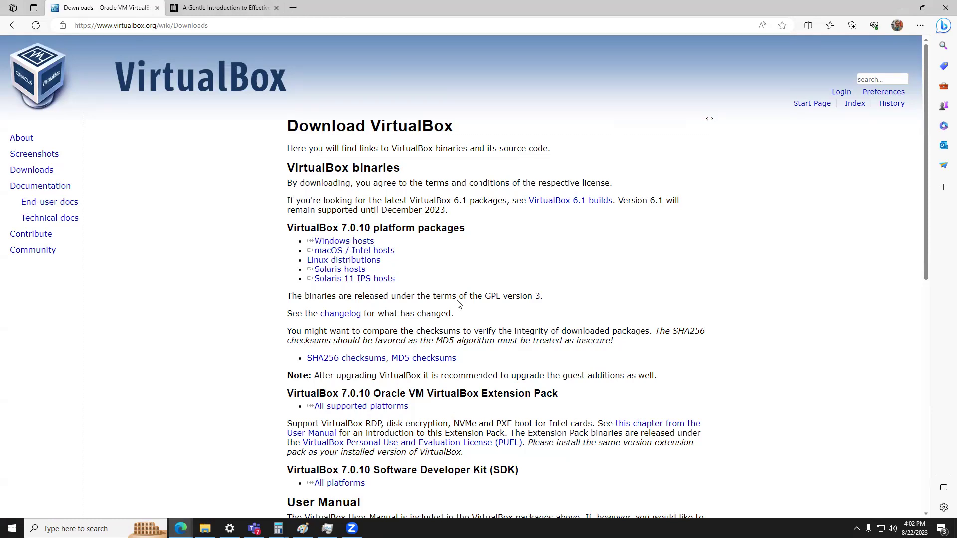
Step: Download the VirtualBox 7.0.10 Extension Pack for all supported platforms
{"action": "scroll", "coordinate": [404, 339], "scroll_direction": "down", "scroll_amount": 1}
{"action": "scroll", "coordinate": [404, 339], "scroll_direction": "down", "scroll_amount": 2}
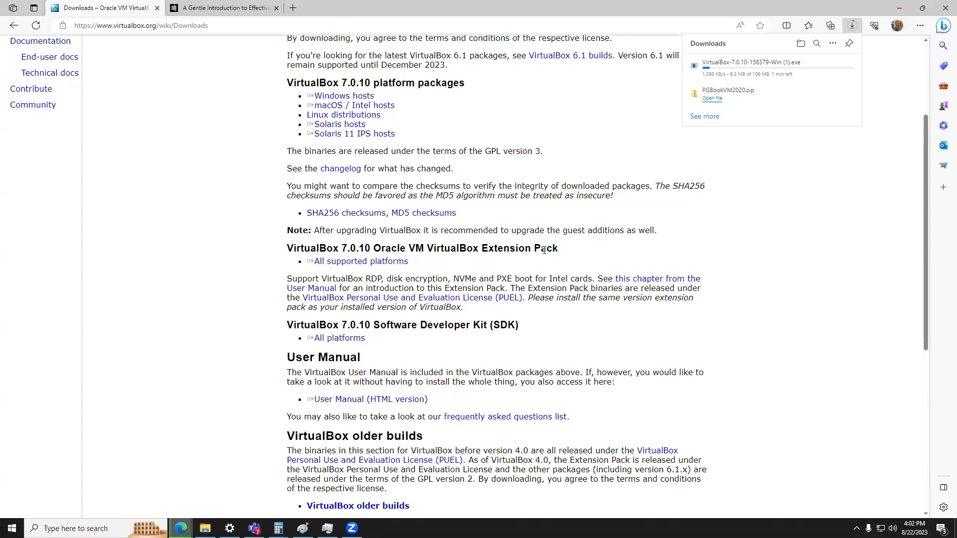
{"action": "double_click", "coordinate": [327, 255]}
{"action": "triple_click", "coordinate": [331, 262]}
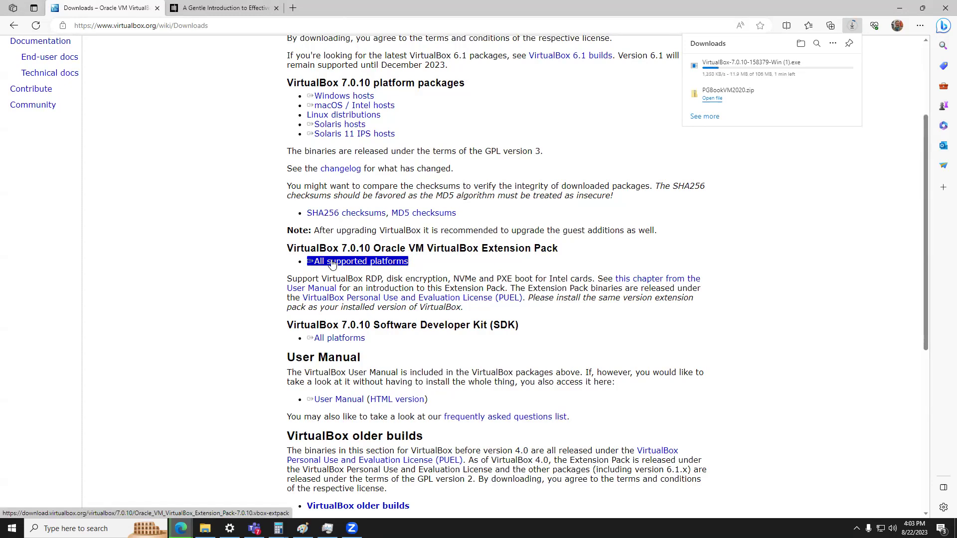
{"action": "left_click", "coordinate": [332, 264]}
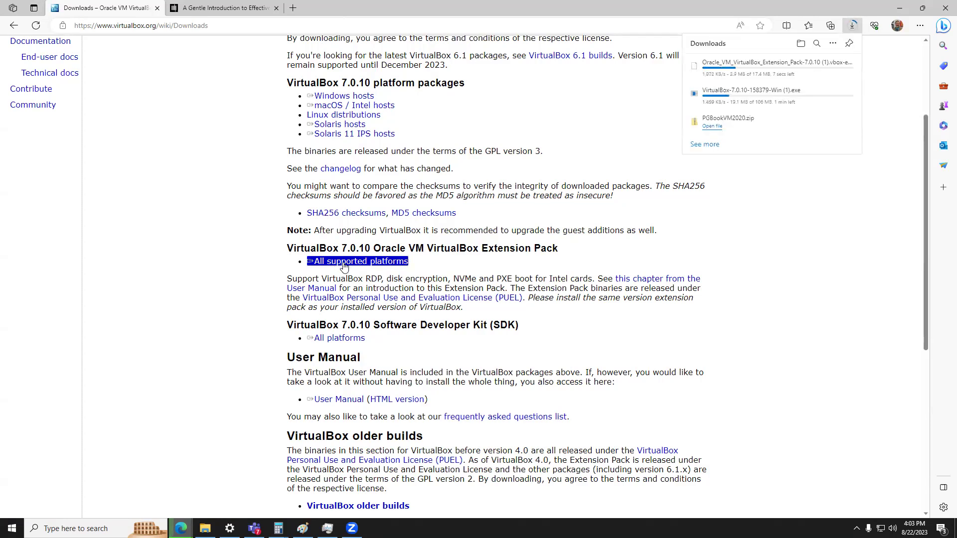
{"action": "mouse_move", "coordinate": [742, 104]}
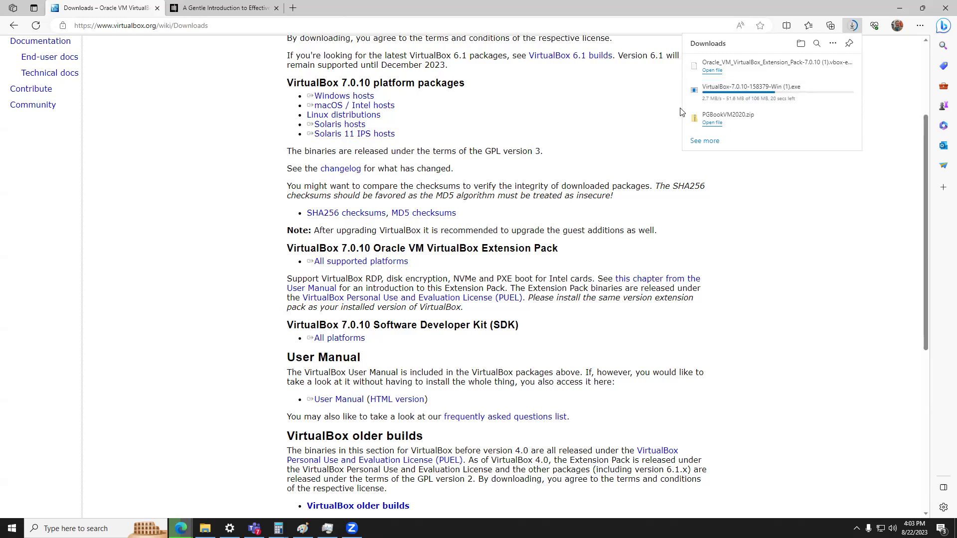
Step: View the SHA256 checksums for the VirtualBox 7.0.10 packages and return to the download page
{"action": "left_click", "coordinate": [358, 214]}
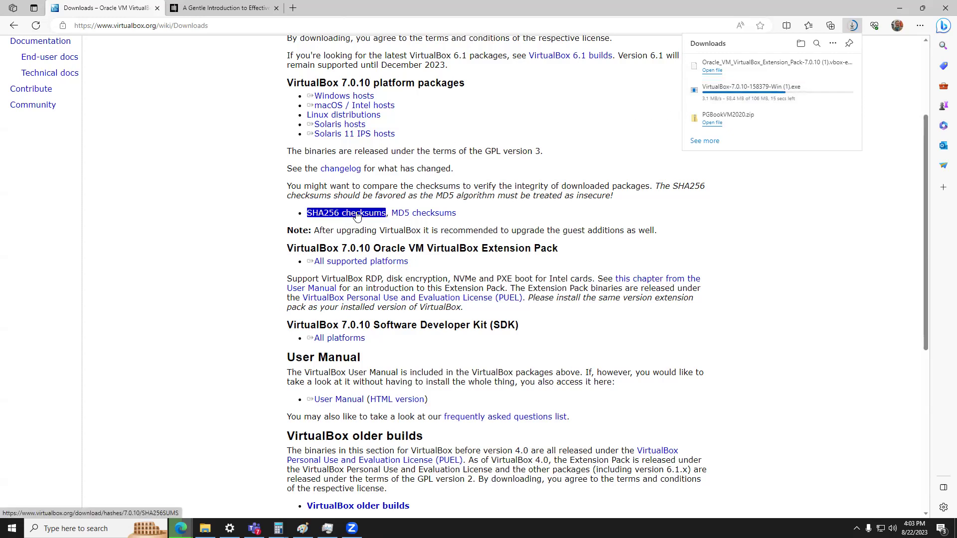
{"action": "left_click", "coordinate": [407, 218]}
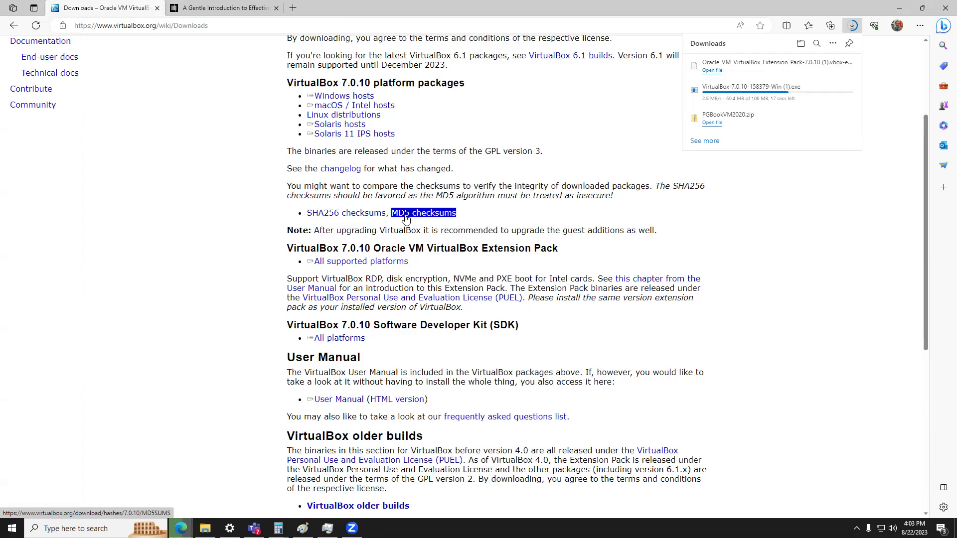
{"action": "left_click", "coordinate": [375, 215]}
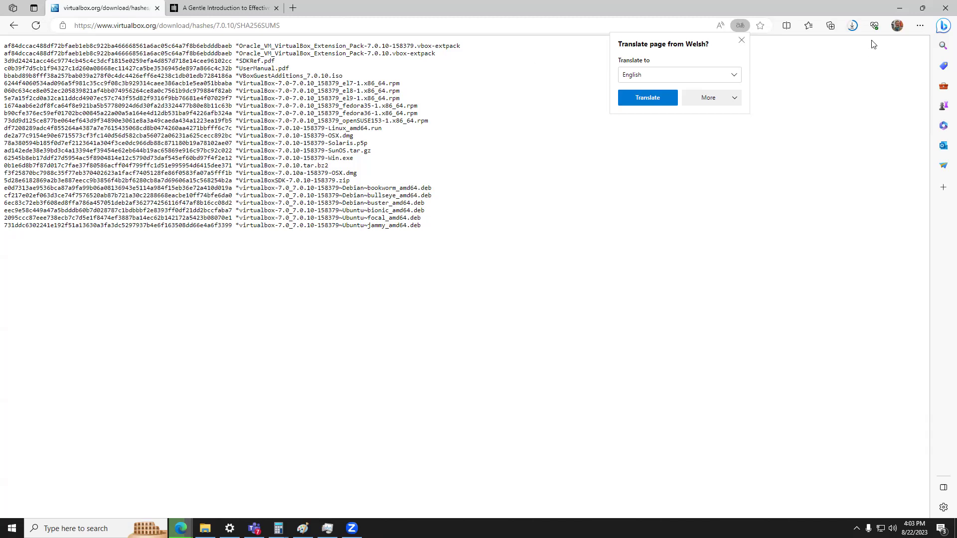
{"action": "left_click", "coordinate": [13, 25]}
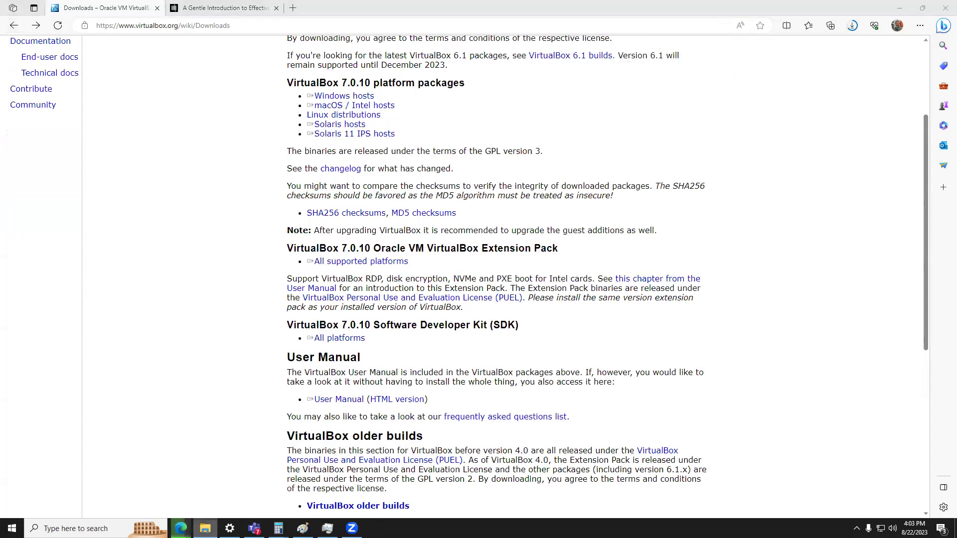
Step: Switch to File Explorer, delete VirtualBox-7.0.10-158379-Win (1).exe from Downloads, and select the existing VirtualBox-7.0.10-158379-Win.exe
{"action": "left_click", "coordinate": [205, 528]}
{"action": "left_click", "coordinate": [103, 277]}
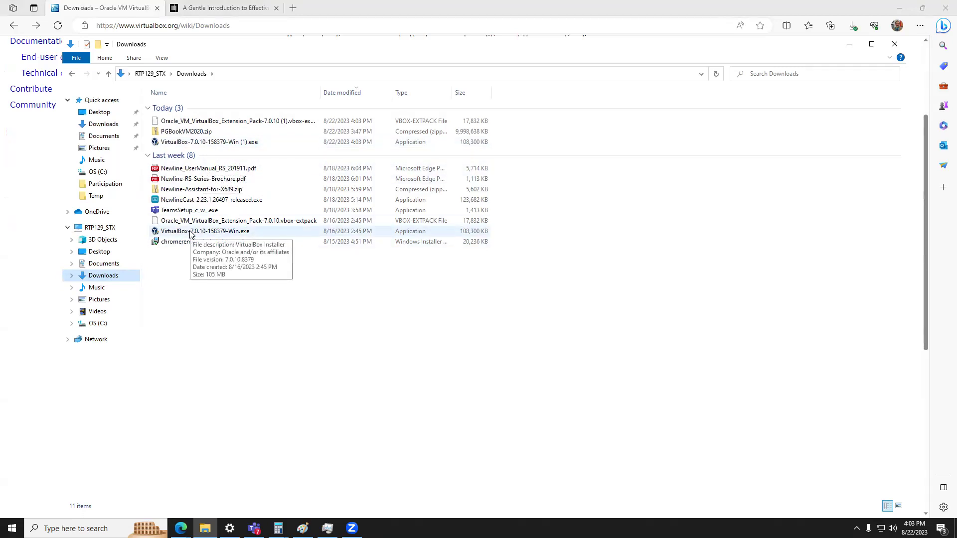
{"action": "left_click", "coordinate": [213, 144]}
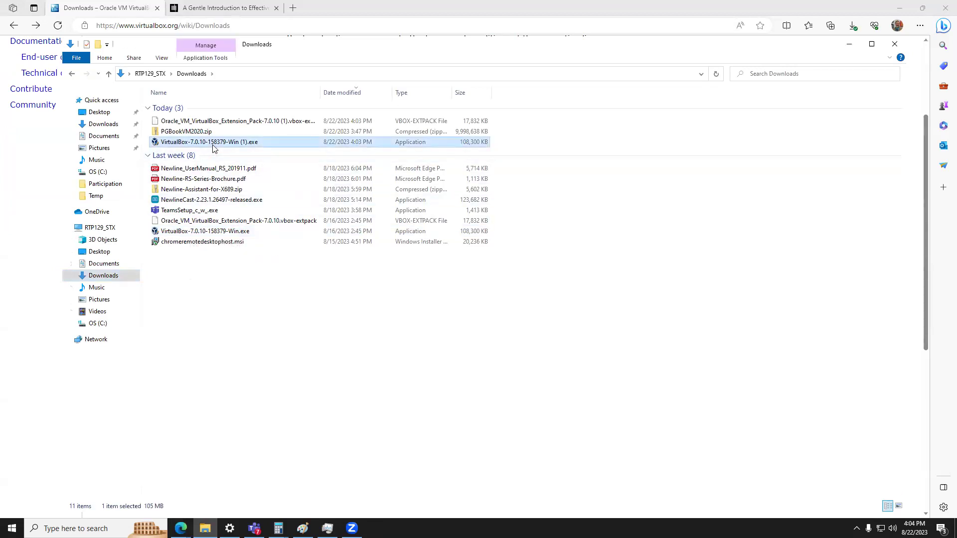
{"action": "key", "text": "Delete"}
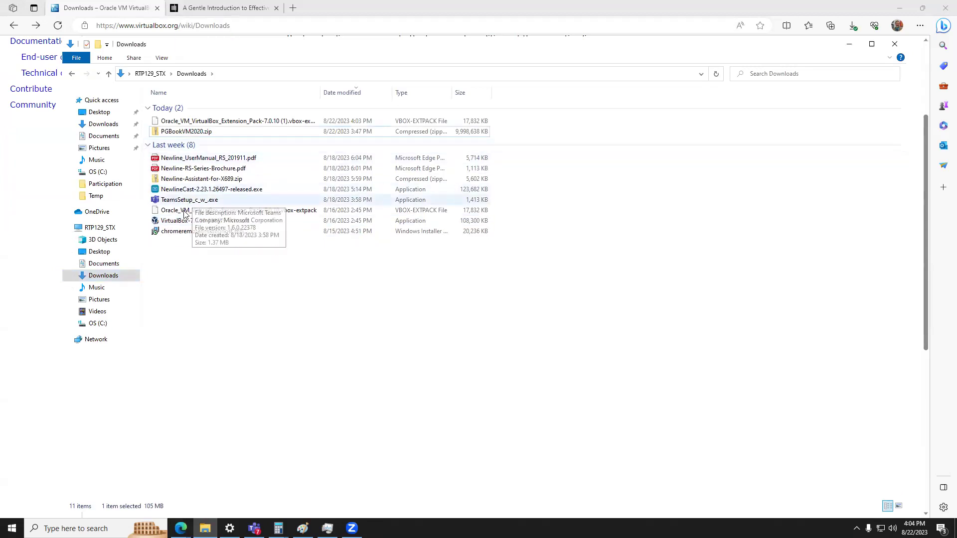
{"action": "left_click", "coordinate": [181, 222]}
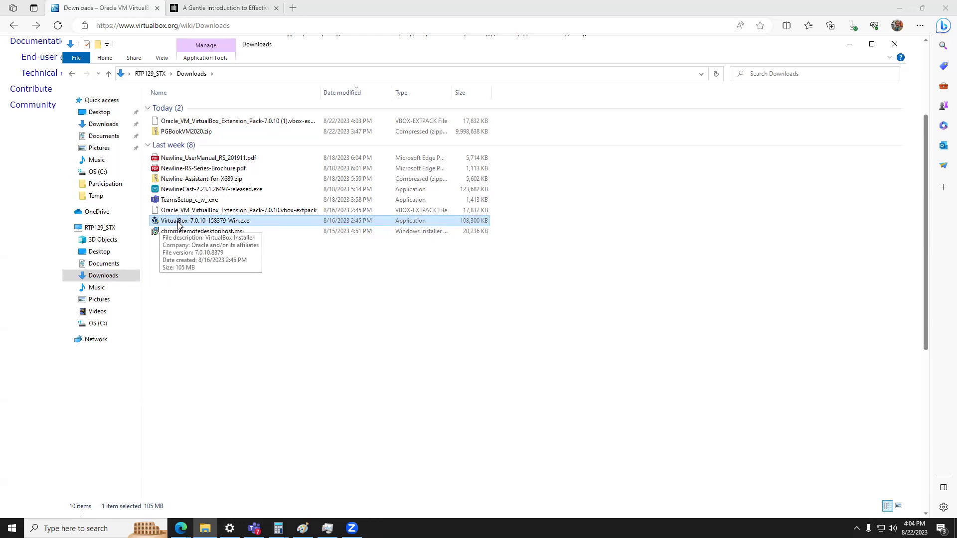
{"action": "double_click", "coordinate": [178, 221]}
Step: Look through the installed apps for Hash Tool and open Microsoft Store
{"action": "key", "text": "super"}
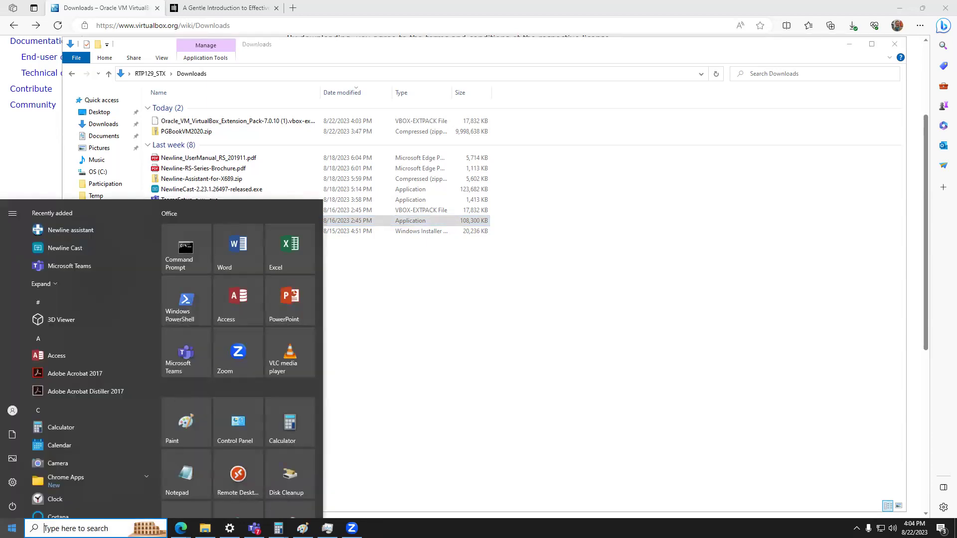
{"action": "scroll", "coordinate": [290, 412], "scroll_direction": "down", "scroll_amount": 1}
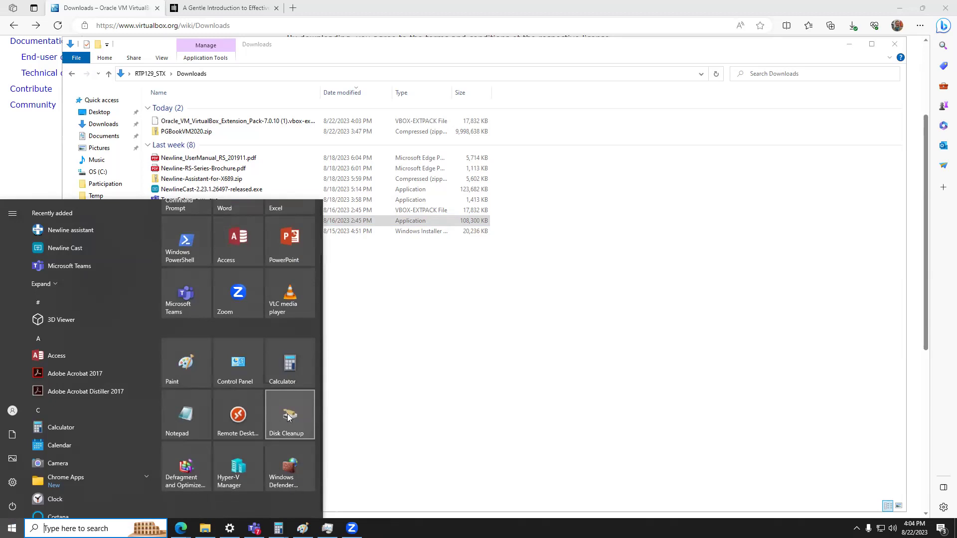
{"action": "scroll", "coordinate": [287, 413], "scroll_direction": "up", "scroll_amount": 1}
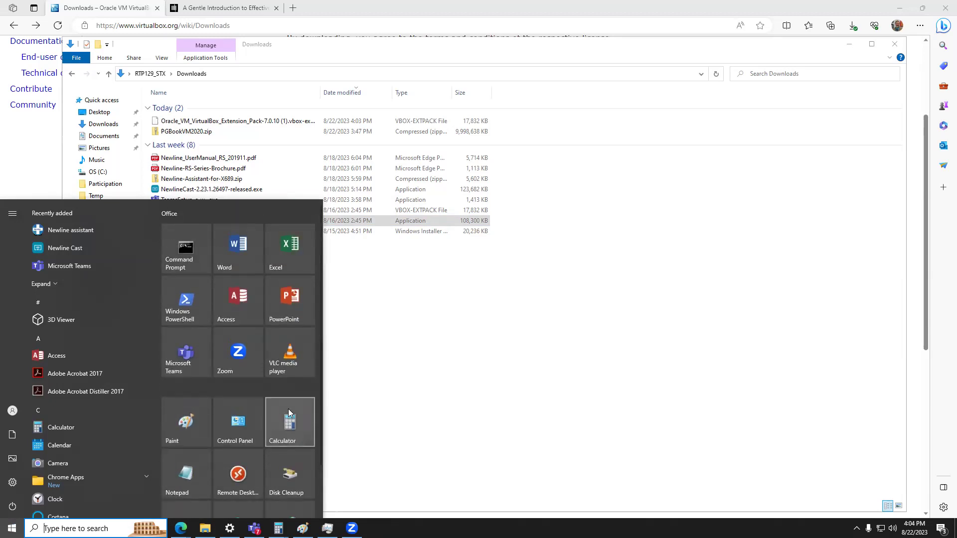
{"action": "scroll", "coordinate": [80, 371], "scroll_direction": "down", "scroll_amount": 4}
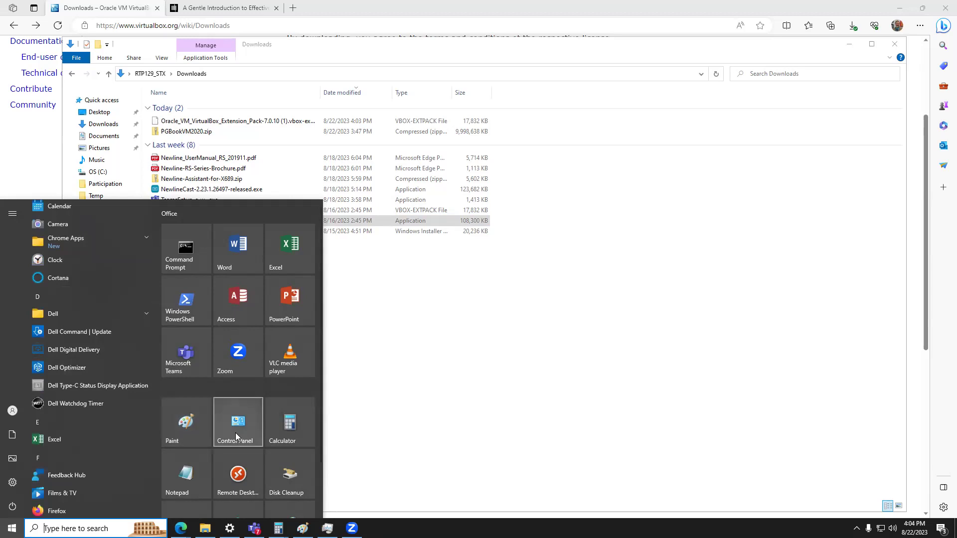
{"action": "scroll", "coordinate": [72, 409], "scroll_direction": "up", "scroll_amount": 4}
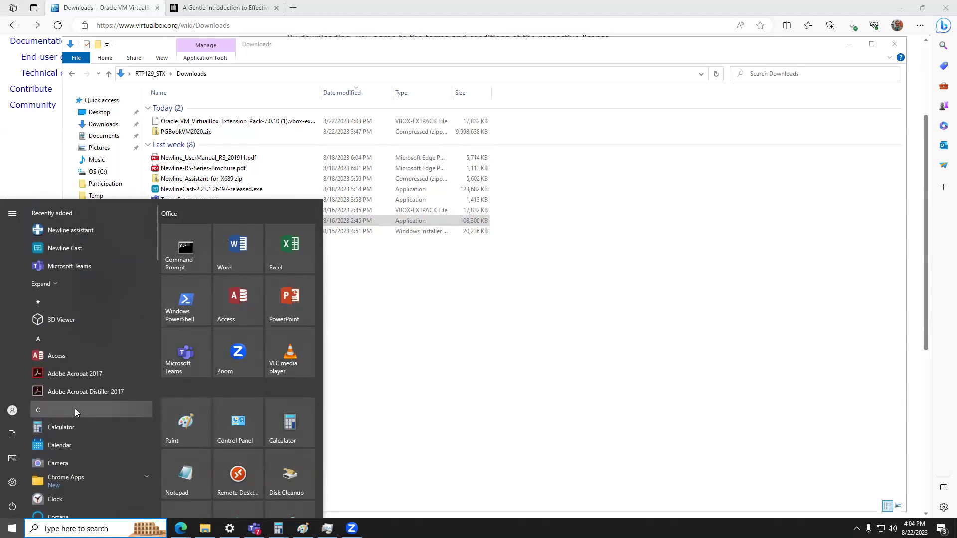
{"action": "left_click", "coordinate": [55, 285]}
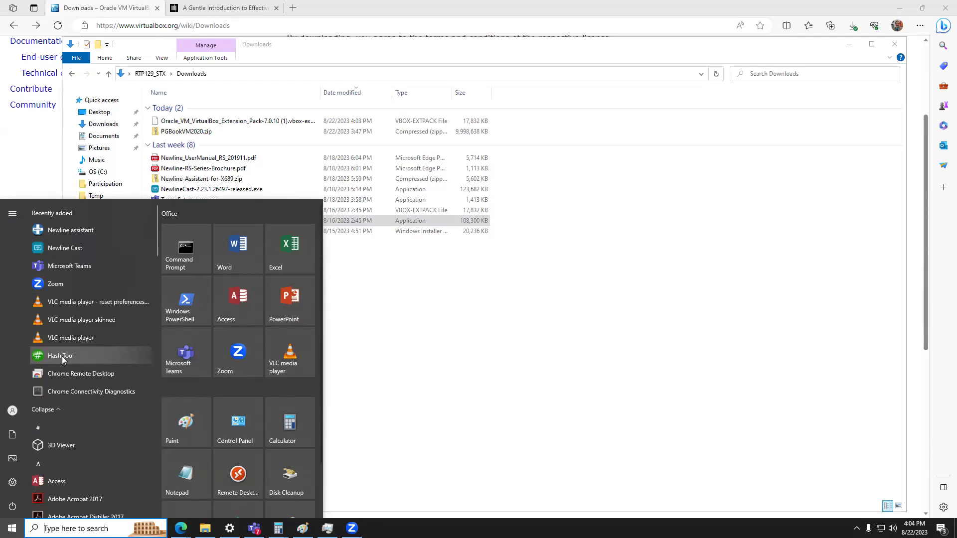
{"action": "scroll", "coordinate": [93, 449], "scroll_direction": "down", "scroll_amount": 10}
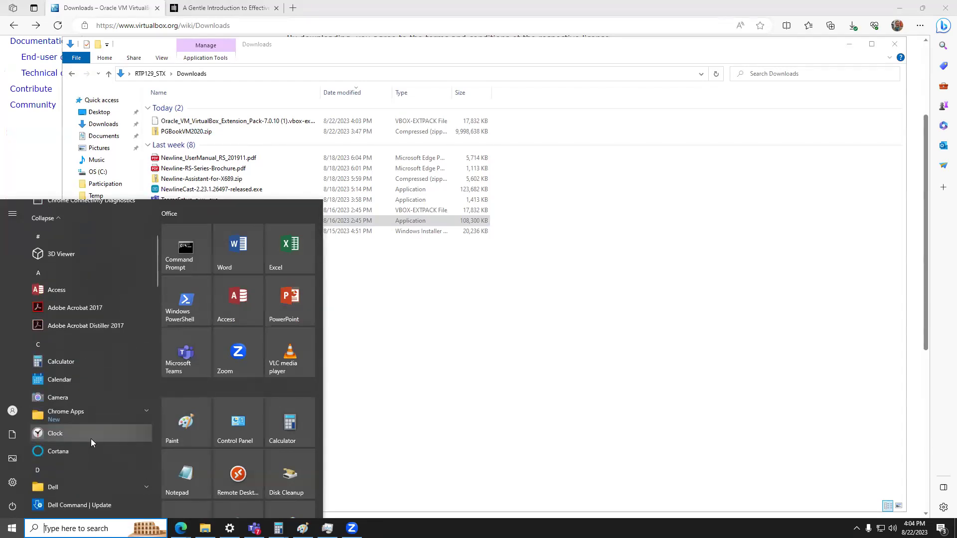
{"action": "scroll", "coordinate": [92, 433], "scroll_direction": "down", "scroll_amount": 5}
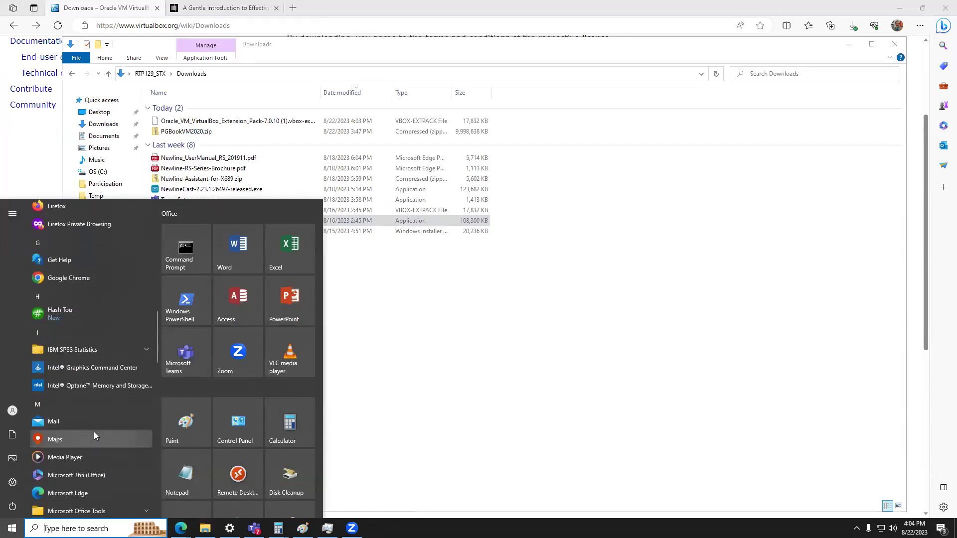
{"action": "scroll", "coordinate": [94, 431], "scroll_direction": "down", "scroll_amount": 4}
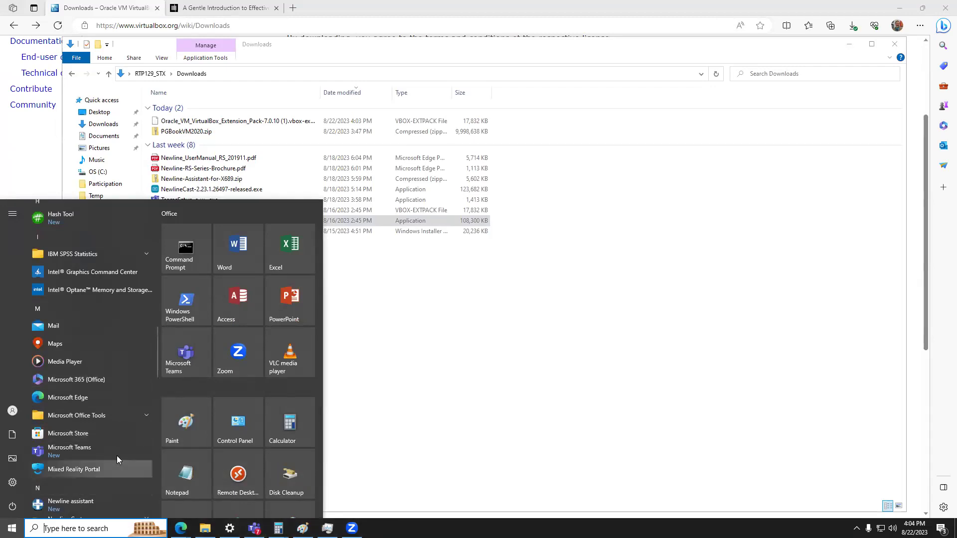
{"action": "left_click", "coordinate": [76, 436]}
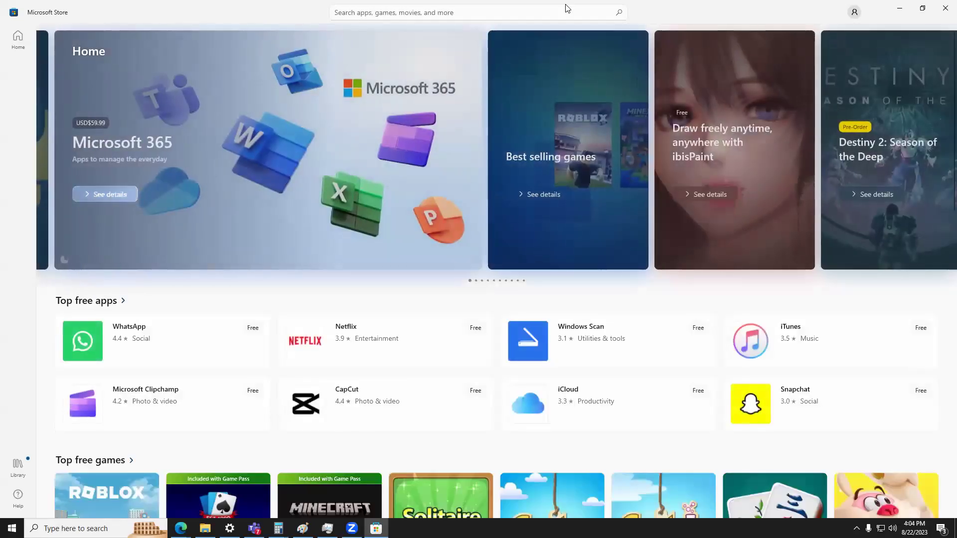
Step: Search the store for "hash tool" and open the Hash Tool app page
{"action": "left_click", "coordinate": [596, 14]}
{"action": "type", "text": "hash tool"}
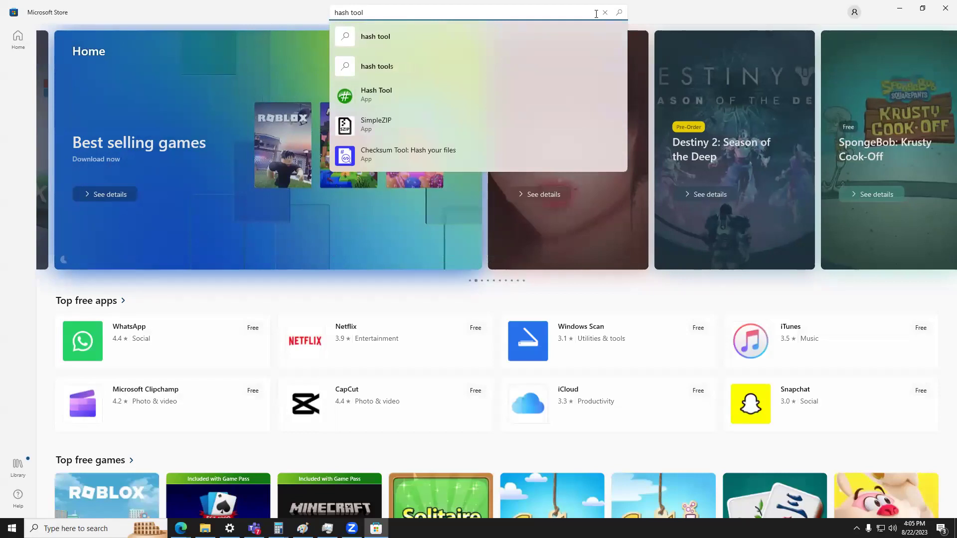
{"action": "left_click", "coordinate": [363, 99]}
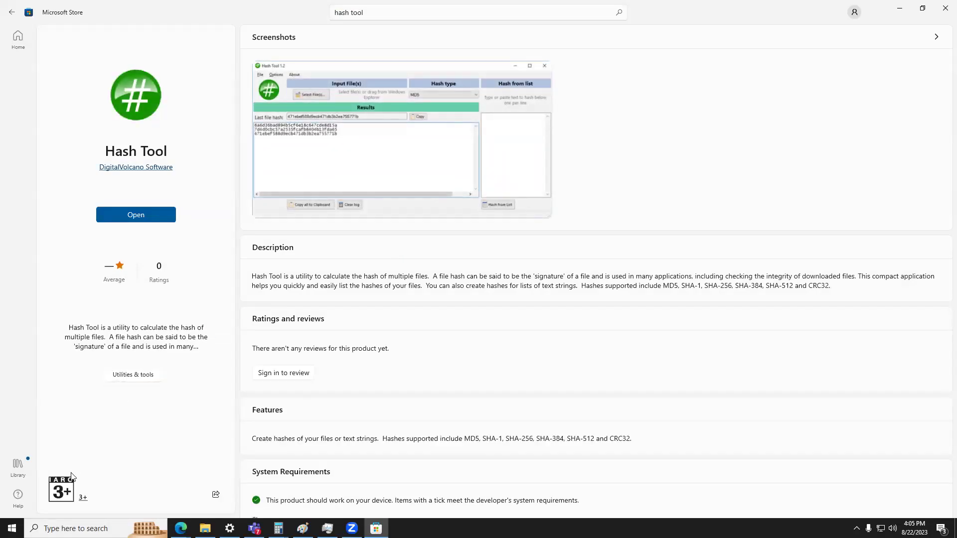
Step: Launch Hash Tool from the installed apps, close Microsoft Store, and move the Hash Tool window clear of the Downloads file list
{"action": "left_click", "coordinate": [12, 529]}
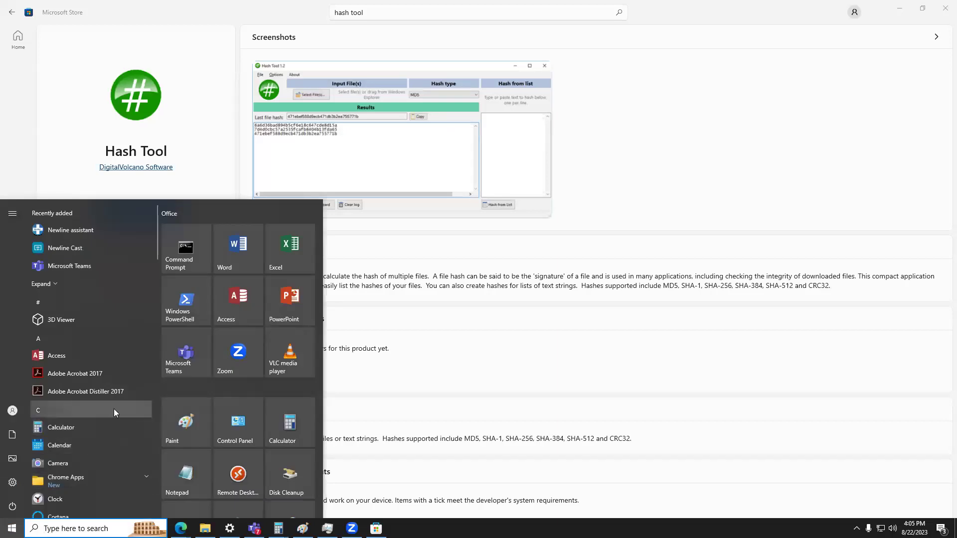
{"action": "left_click", "coordinate": [57, 283]}
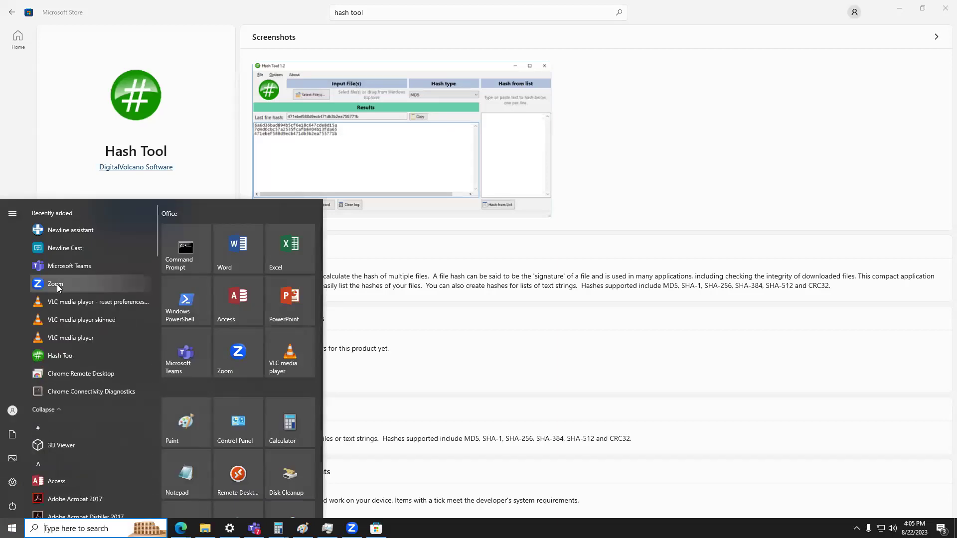
{"action": "left_click", "coordinate": [635, 352]}
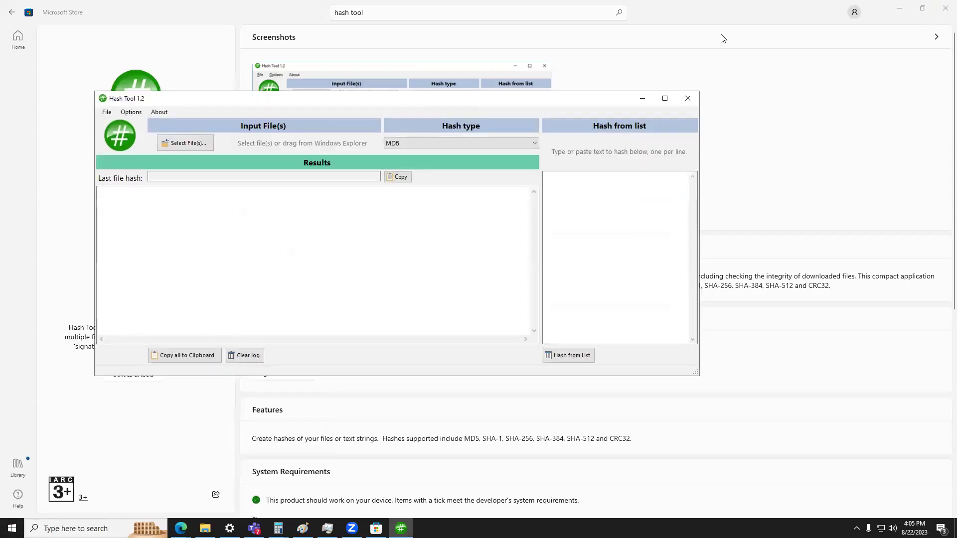
{"action": "left_click", "coordinate": [718, 25]}
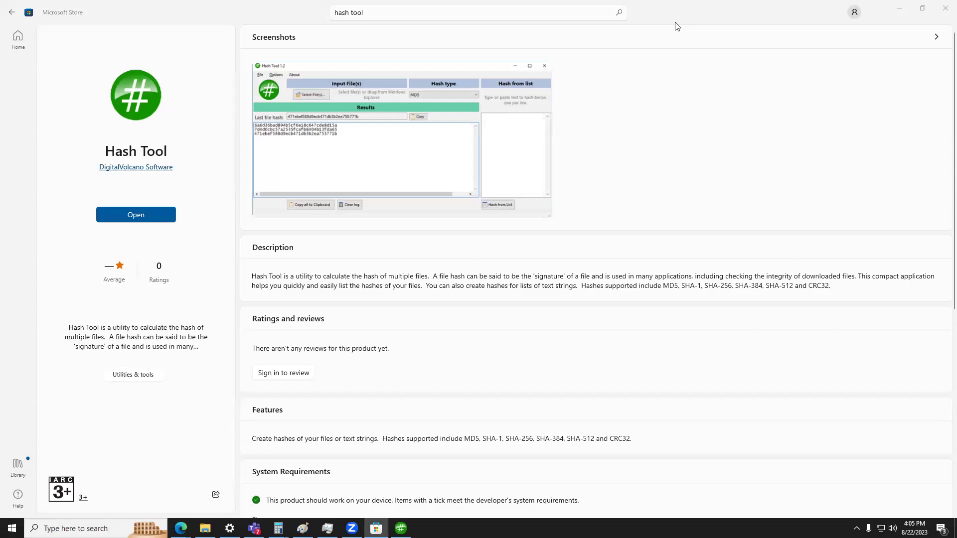
{"action": "left_click", "coordinate": [945, 8]}
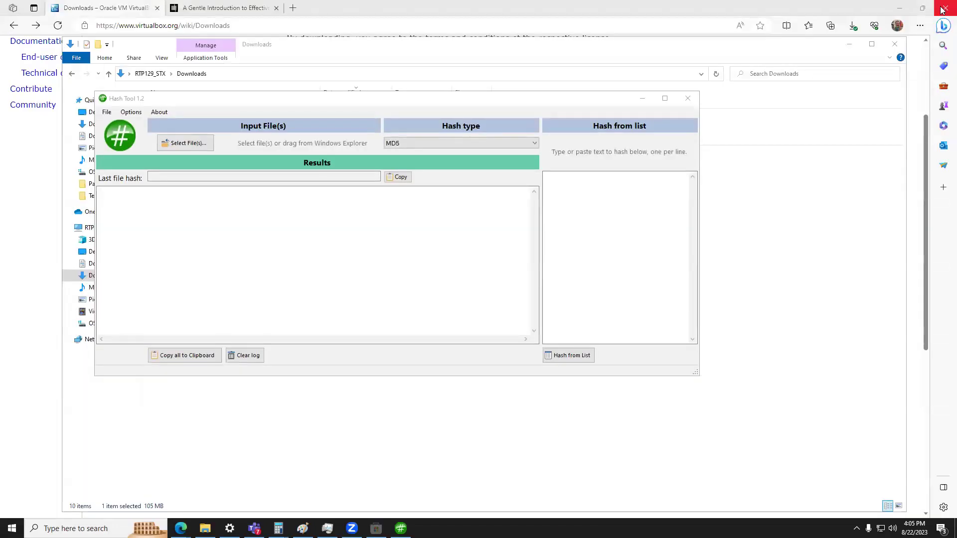
{"action": "left_click", "coordinate": [341, 108]}
{"action": "left_click_drag", "start_coordinate": [341, 108], "coordinate": [544, 187]}
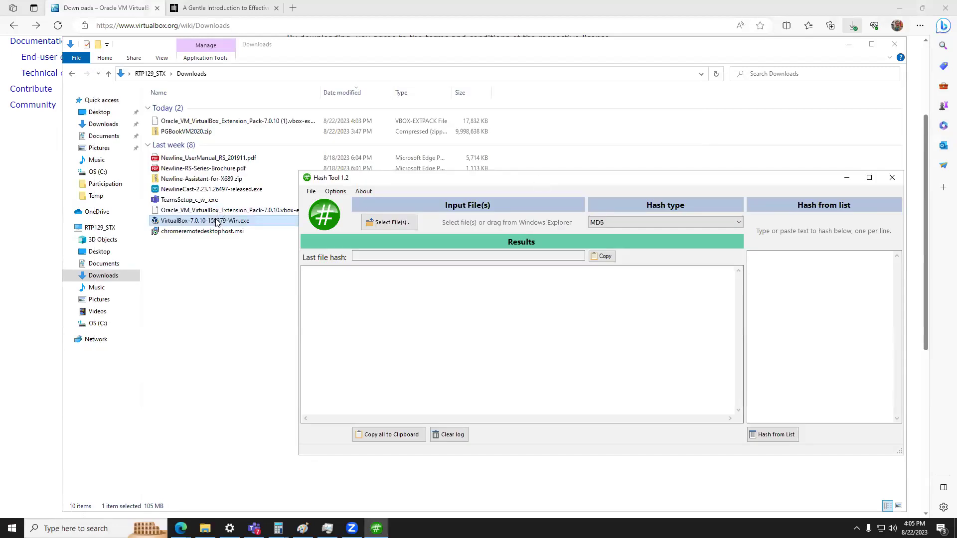
Step: Switch to the browser, open the SHA256 checksums page and copy the hash listed for VirtualBox-7.0.10-158379-Win.exe
{"action": "left_click", "coordinate": [19, 197]}
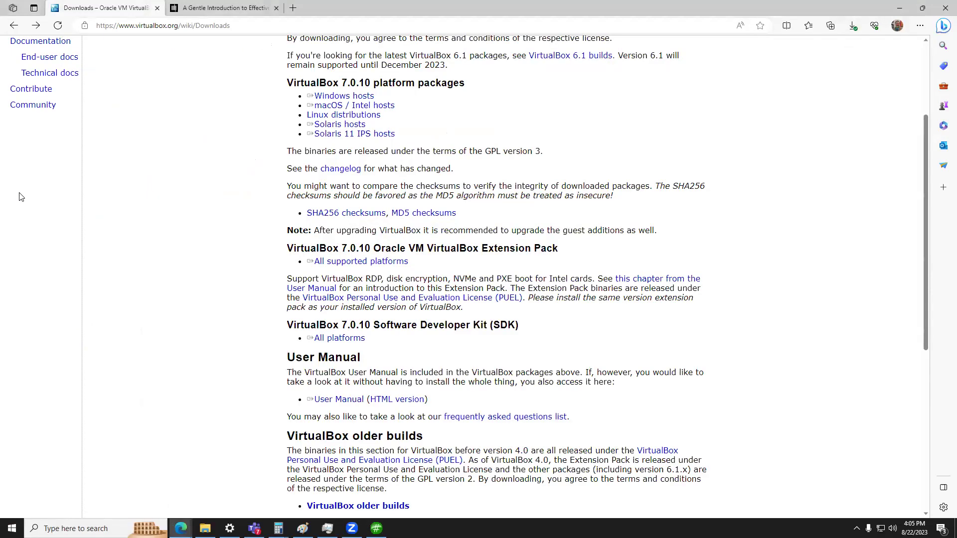
{"action": "left_click", "coordinate": [323, 214]}
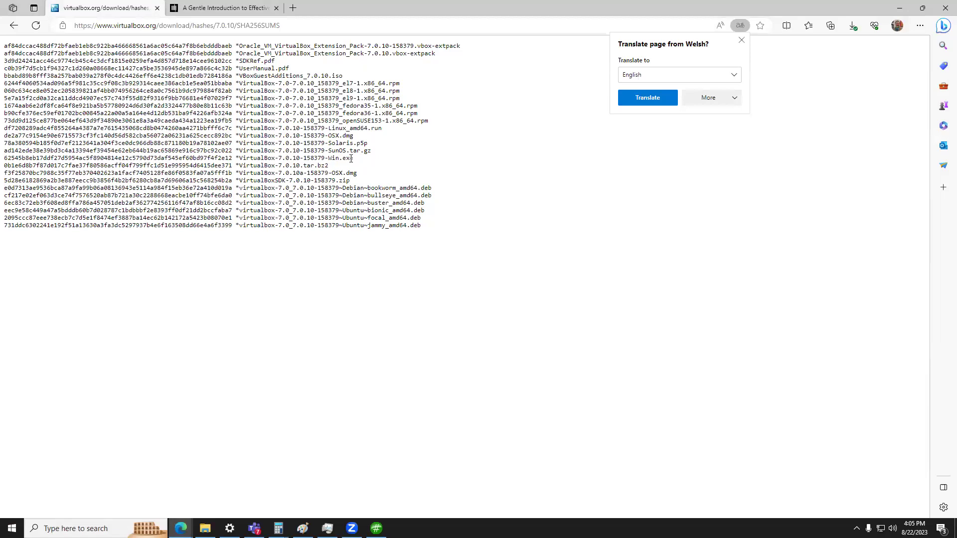
{"action": "left_click_drag", "start_coordinate": [353, 159], "coordinate": [2, 165]}
{"action": "left_click", "coordinate": [233, 161]}
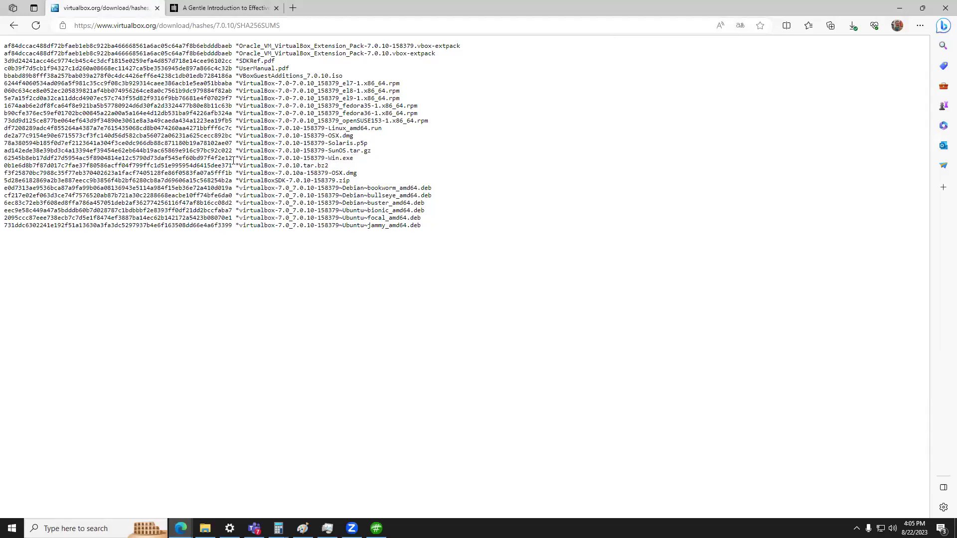
{"action": "left_click_drag", "start_coordinate": [233, 158], "coordinate": [3, 160]}
{"action": "key", "text": "ctrl+c"}
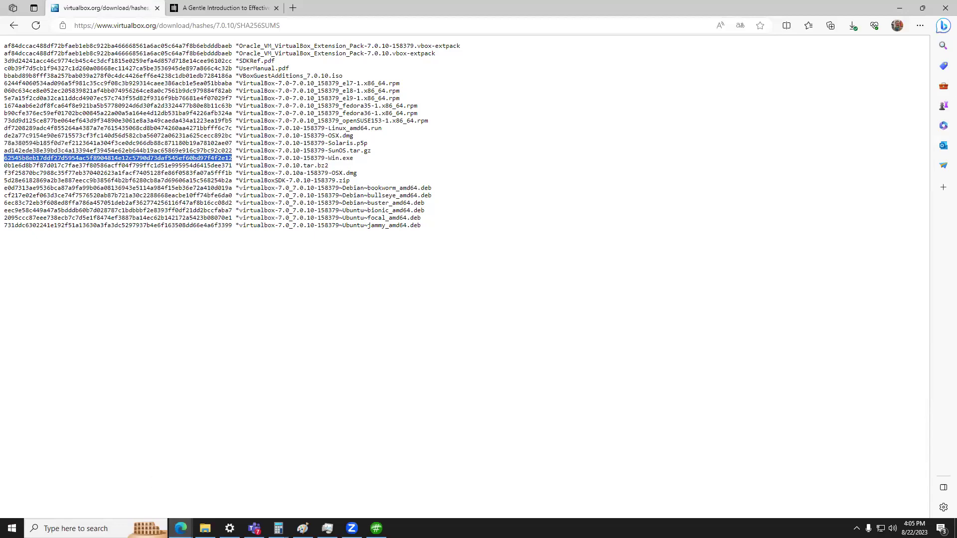
Step: Paste the published hash into a new Notepad document, add a new line, and narrow and move the window clear of the checksum list
{"action": "left_click", "coordinate": [12, 528]}
{"action": "left_click", "coordinate": [184, 475]}
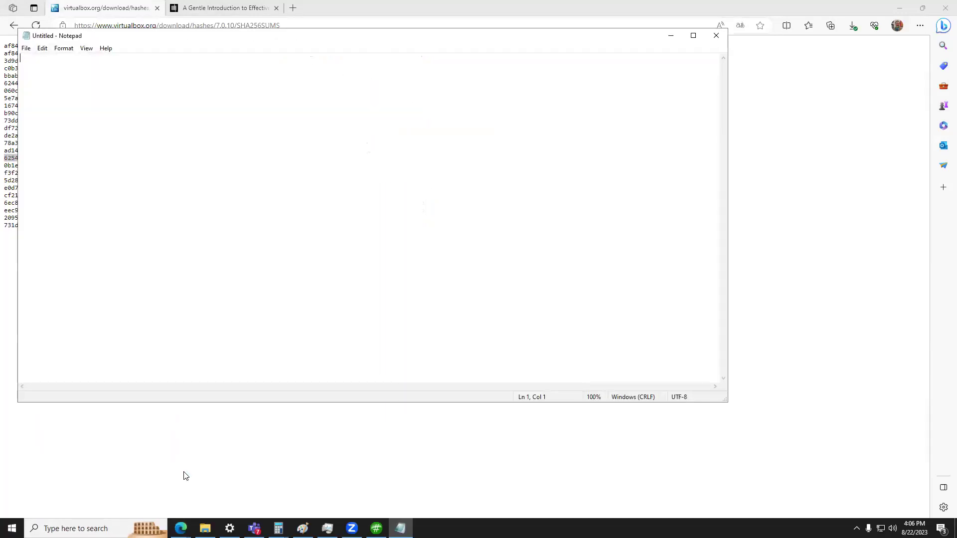
{"action": "key", "text": "ctrl+v"}
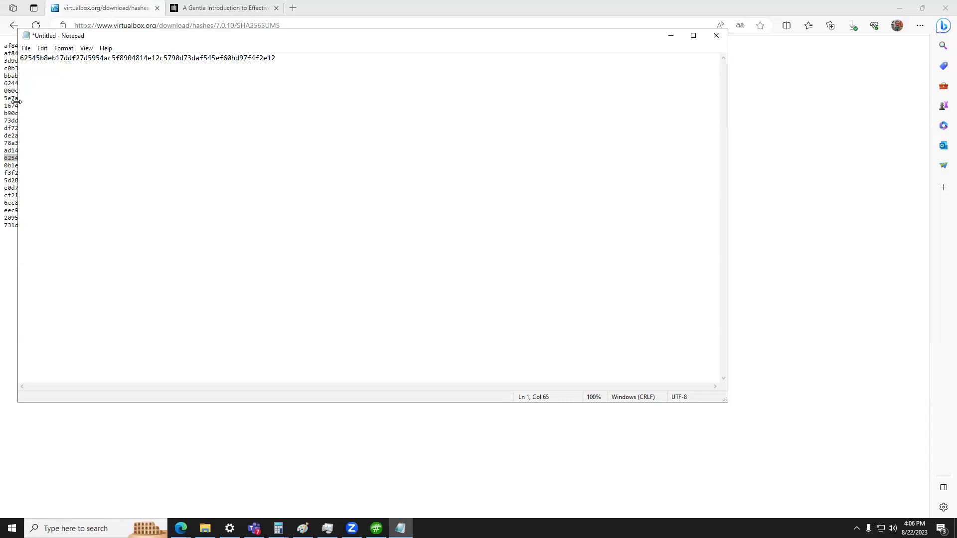
{"action": "left_click_drag", "start_coordinate": [17, 102], "coordinate": [213, 101]}
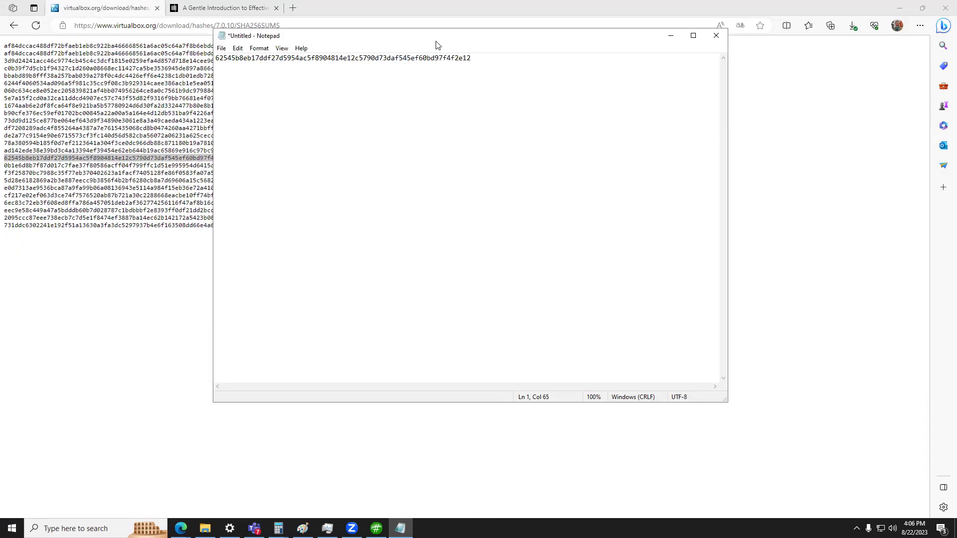
{"action": "left_click_drag", "start_coordinate": [436, 45], "coordinate": [629, 211]}
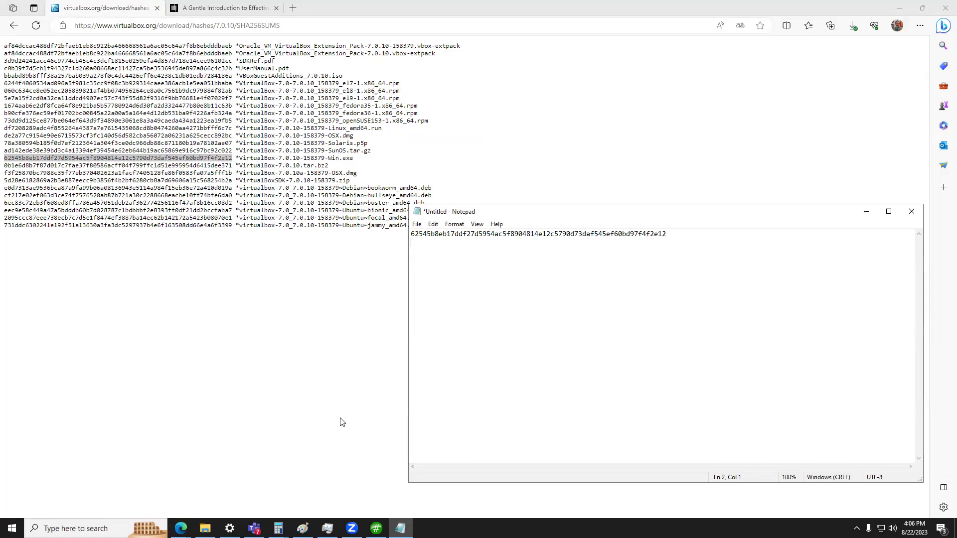
Step: In Hash Tool, set the hash type to SHA-256 and hash VirtualBox-7.0.10-158379-Win.exe from the Downloads folder
{"action": "left_click", "coordinate": [376, 529]}
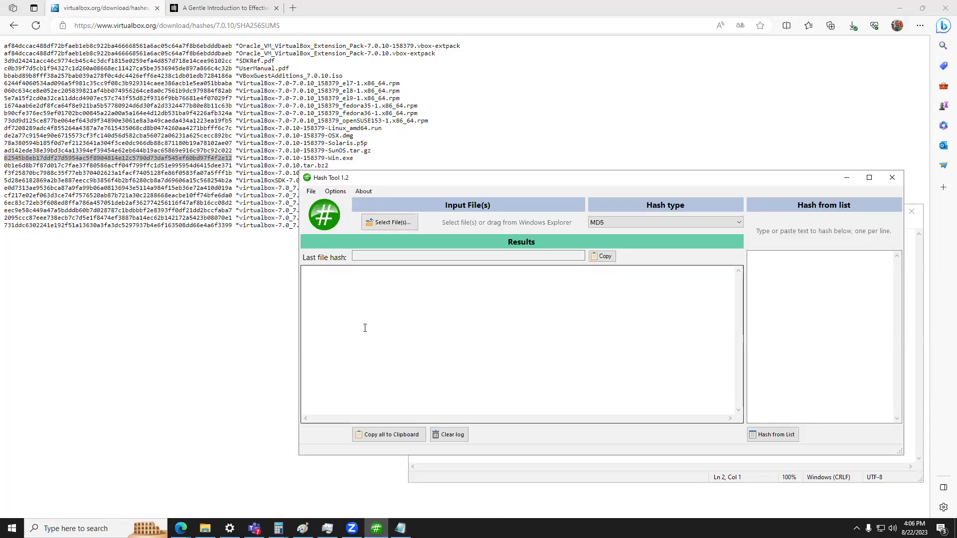
{"action": "left_click", "coordinate": [739, 222]}
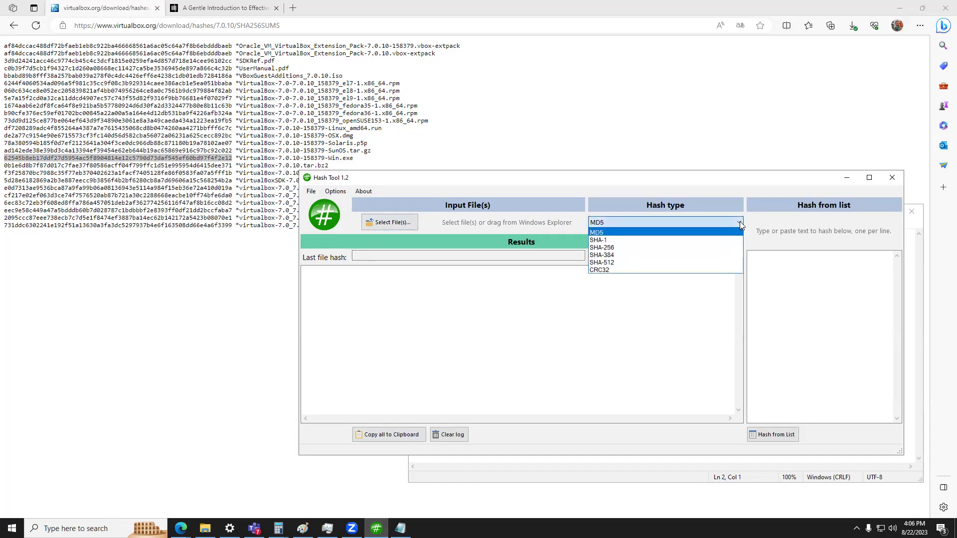
{"action": "left_click", "coordinate": [712, 248]}
{"action": "left_click", "coordinate": [392, 222]}
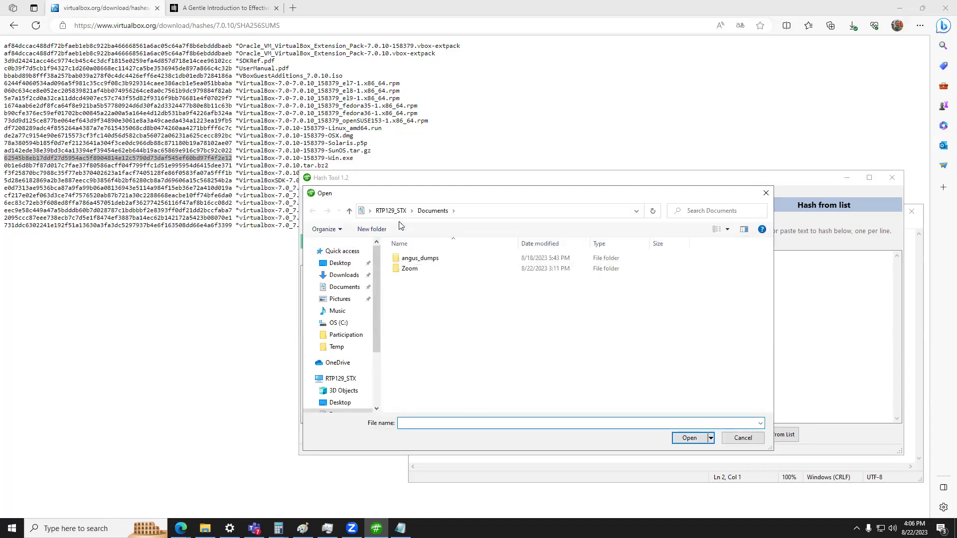
{"action": "left_click", "coordinate": [363, 275]}
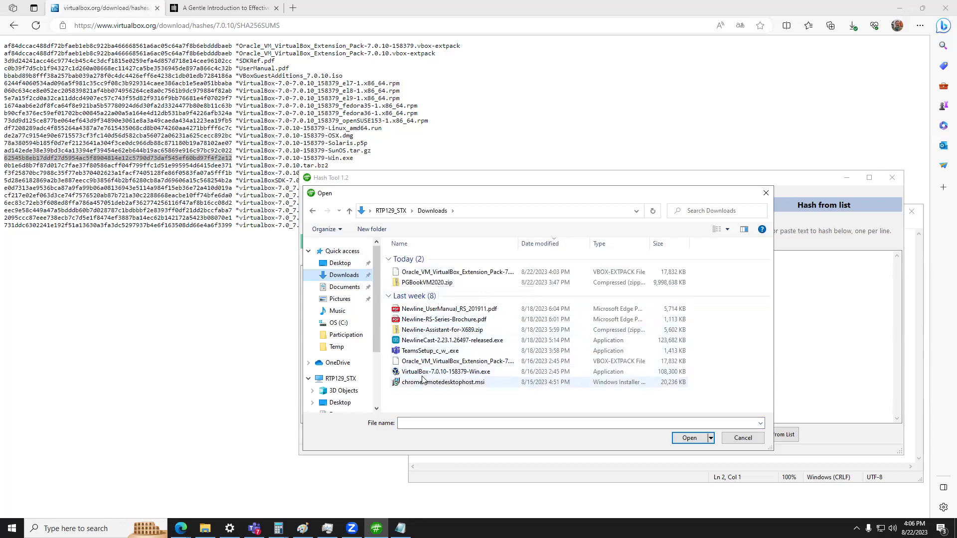
{"action": "left_click", "coordinate": [438, 372]}
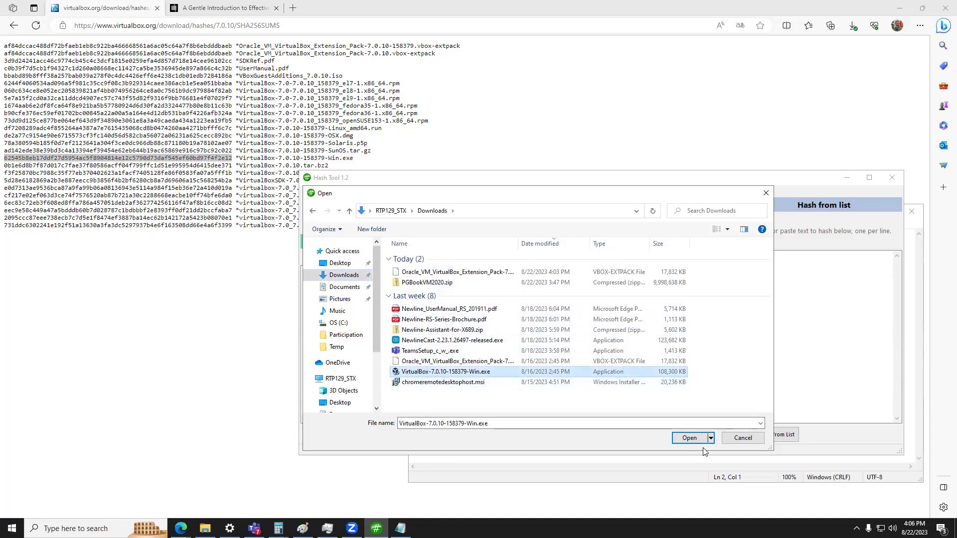
{"action": "left_click", "coordinate": [690, 438]}
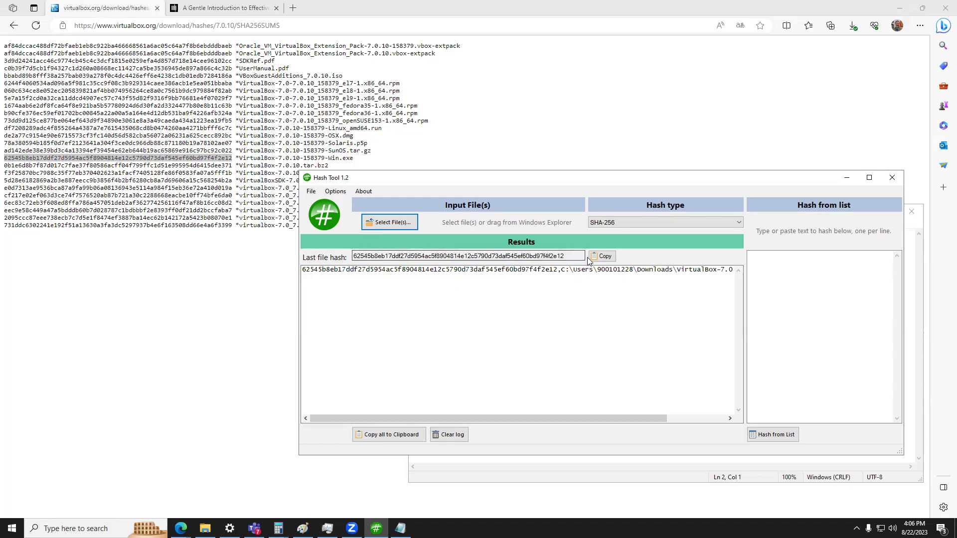
Step: Copy the computed file hash and paste it beneath the published hash in Notepad to compare the two
{"action": "left_click", "coordinate": [602, 258]}
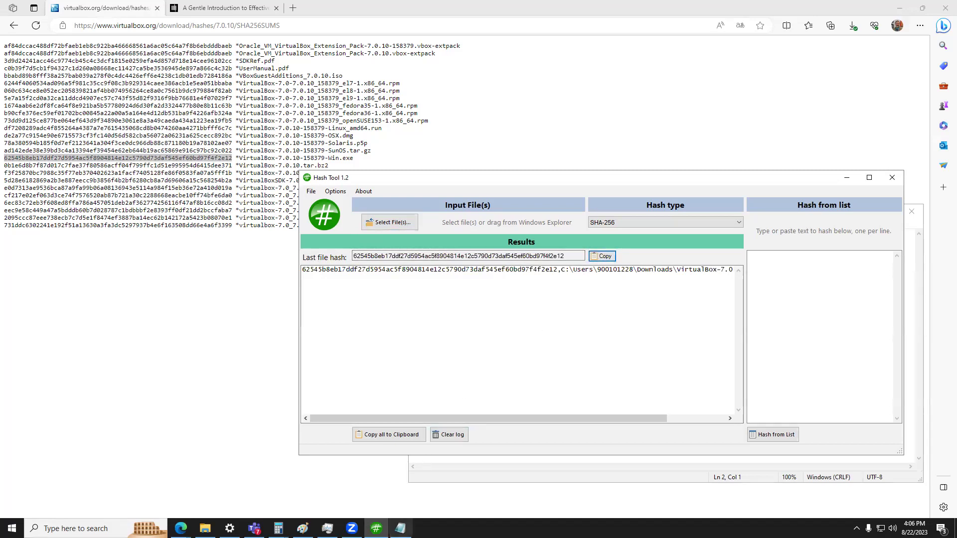
{"action": "left_click", "coordinate": [400, 528]}
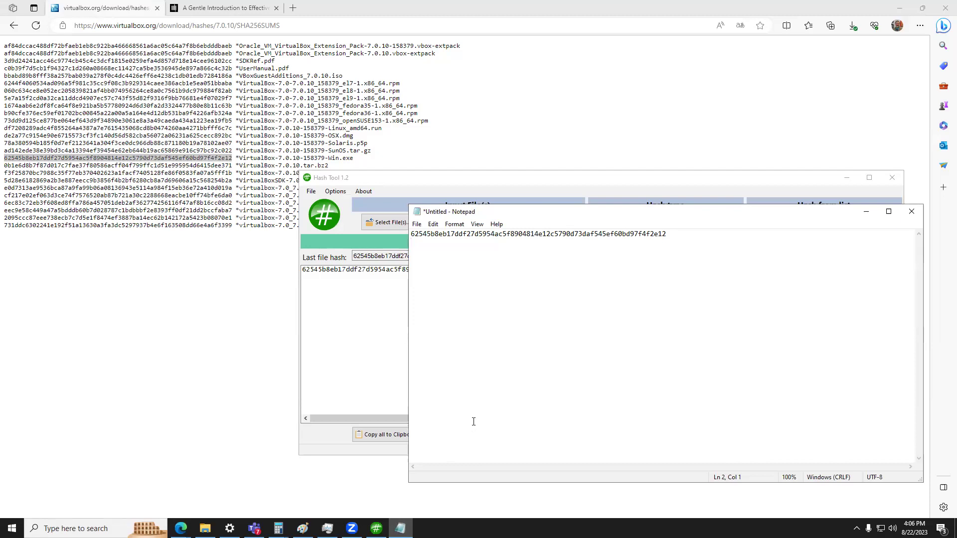
{"action": "right_click", "coordinate": [507, 295]}
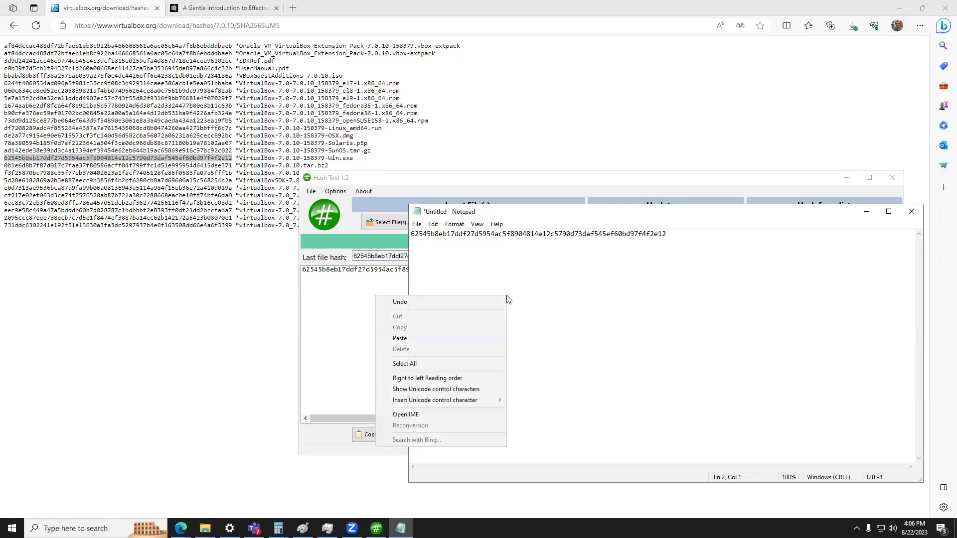
{"action": "left_click", "coordinate": [471, 337]}
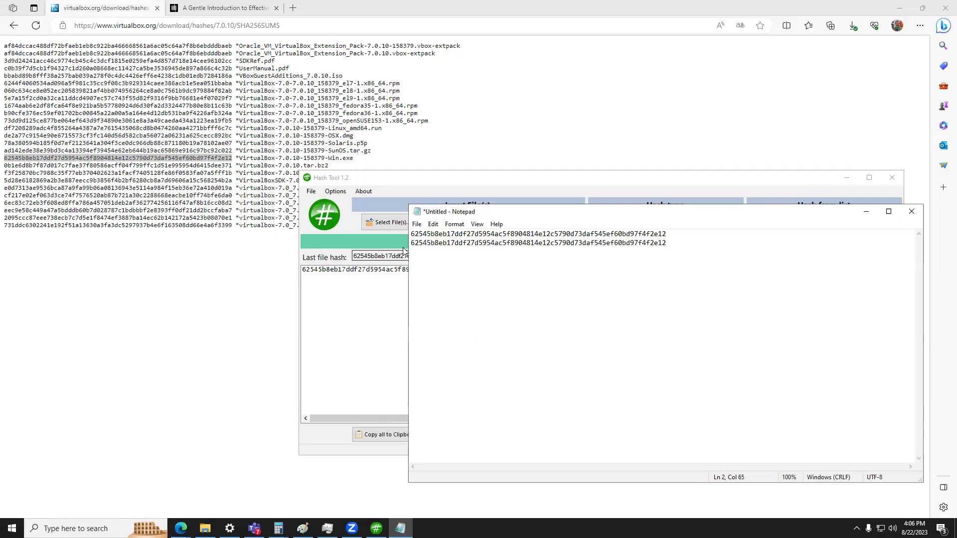
{"action": "left_click_drag", "start_coordinate": [412, 243], "coordinate": [665, 254]}
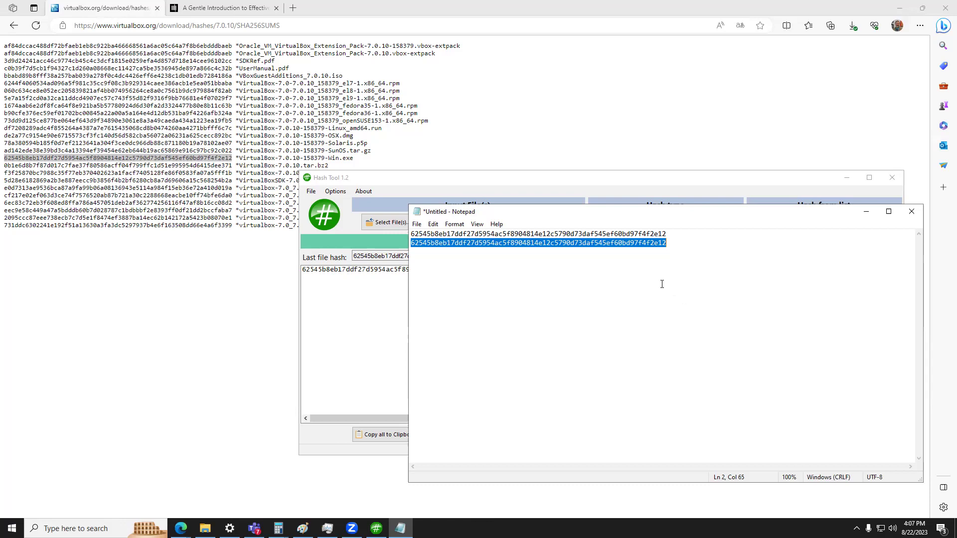
Step: Close the Notepad document without saving and exit Hash Tool
{"action": "left_click", "coordinate": [911, 211]}
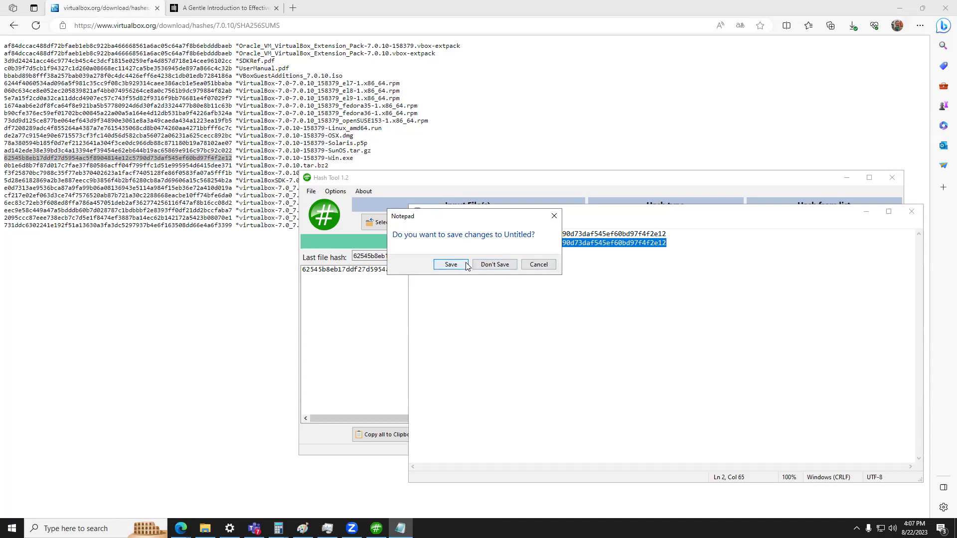
{"action": "left_click", "coordinate": [491, 265]}
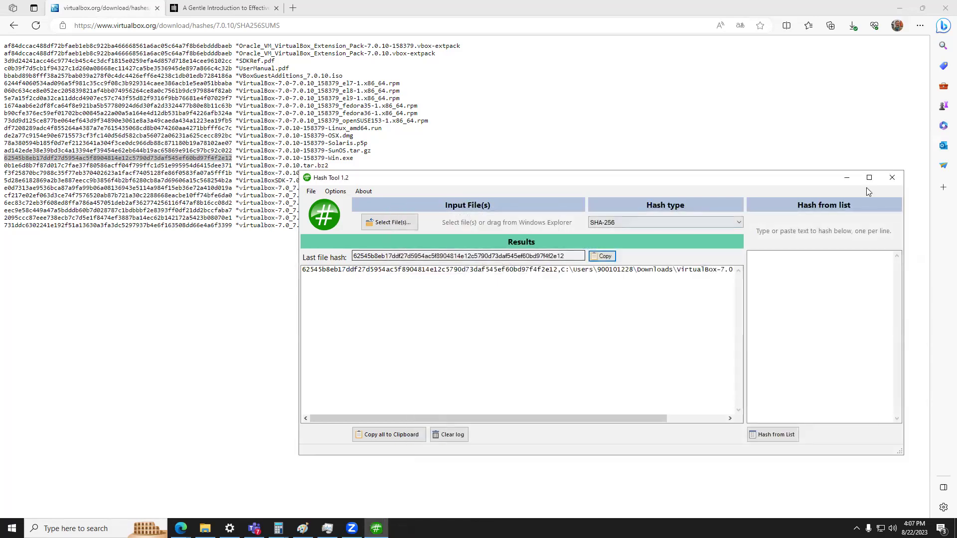
{"action": "left_click", "coordinate": [892, 178]}
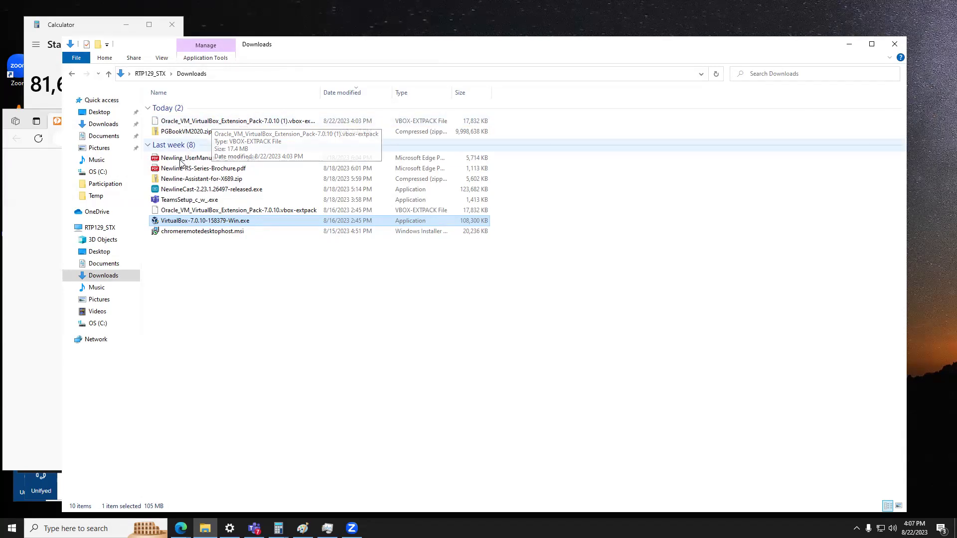
Step: Expand the OS (C:) drive in File Explorer's folder tree to view its folders
{"action": "left_click", "coordinate": [71, 323]}
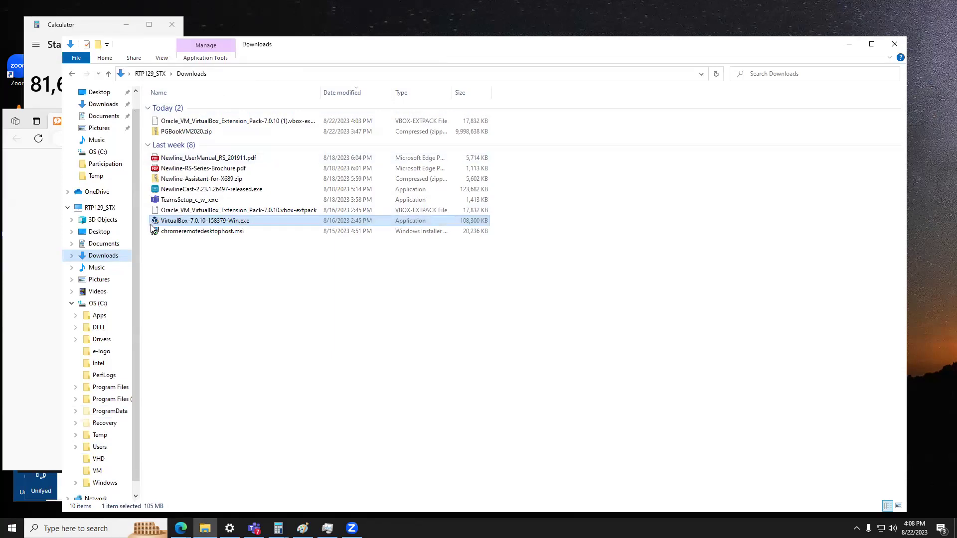
Step: Start the VirtualBox-7.0.10-158379-Win.exe installer from Downloads and exit the setup wizard without installing
{"action": "mouse_move", "coordinate": [152, 225]}
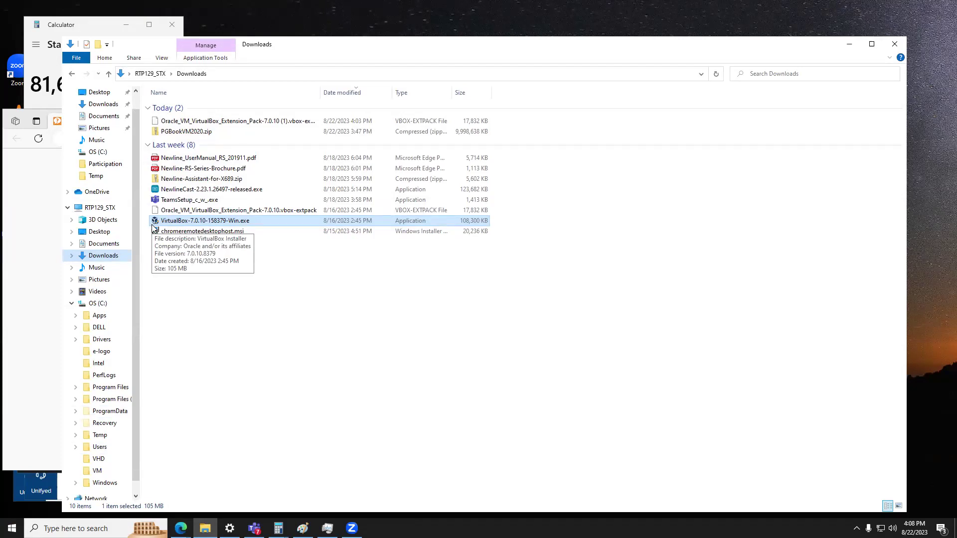
{"action": "double_click", "coordinate": [223, 222]}
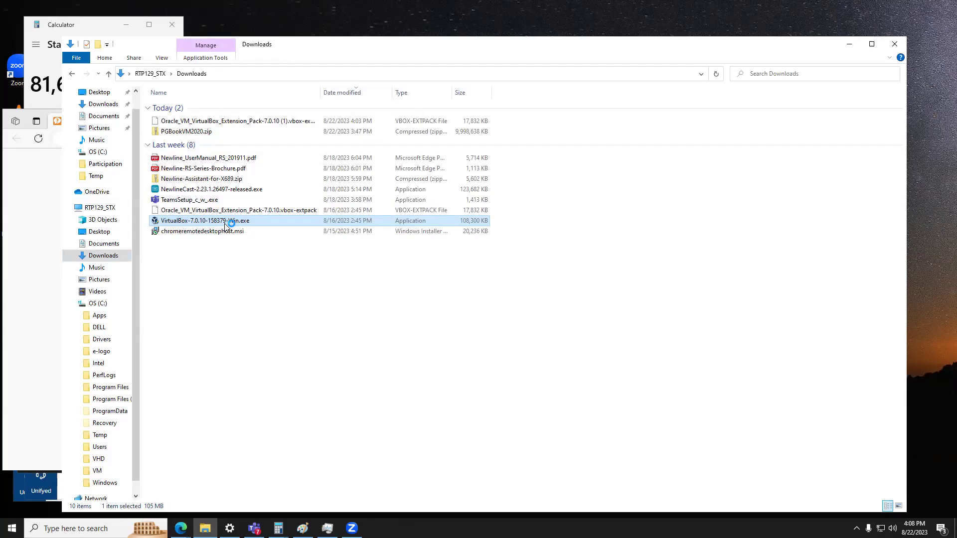
{"action": "right_click", "coordinate": [224, 224]}
{"action": "left_click", "coordinate": [177, 248]}
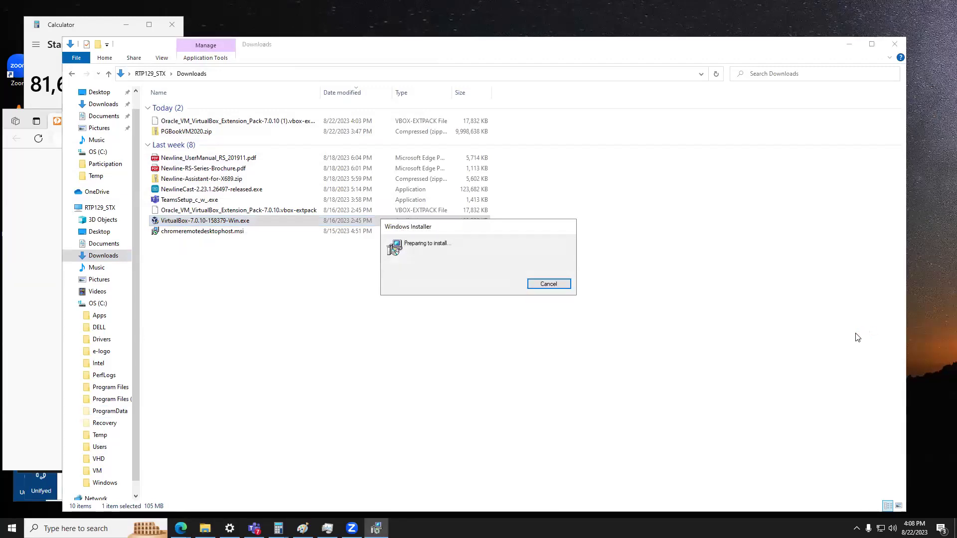
{"action": "left_click", "coordinate": [563, 285]}
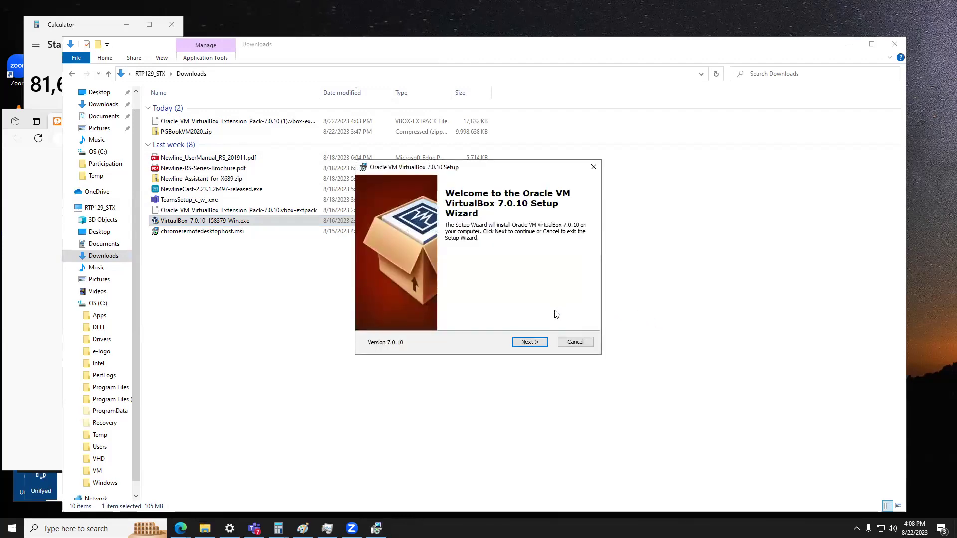
{"action": "left_click", "coordinate": [573, 342]}
{"action": "left_click", "coordinate": [458, 280]}
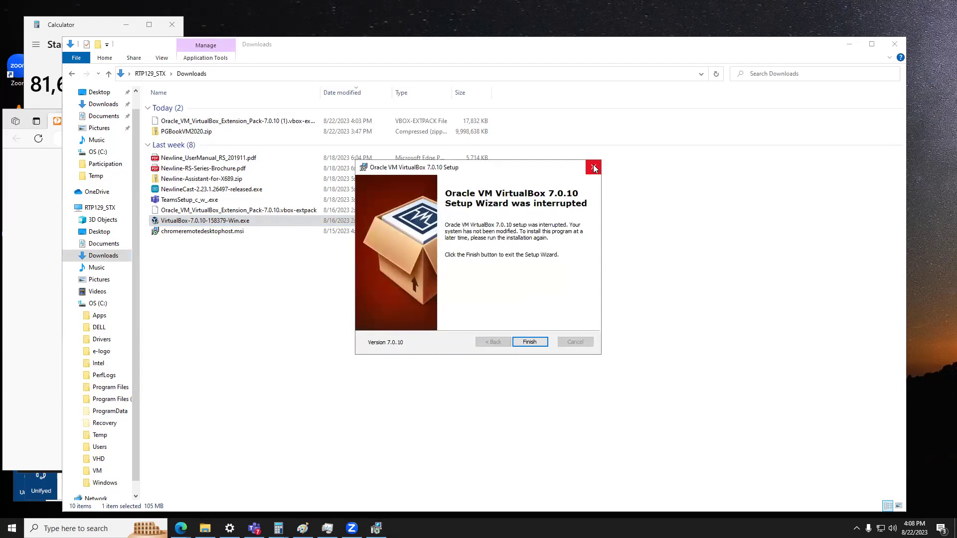
{"action": "left_click", "coordinate": [593, 167]}
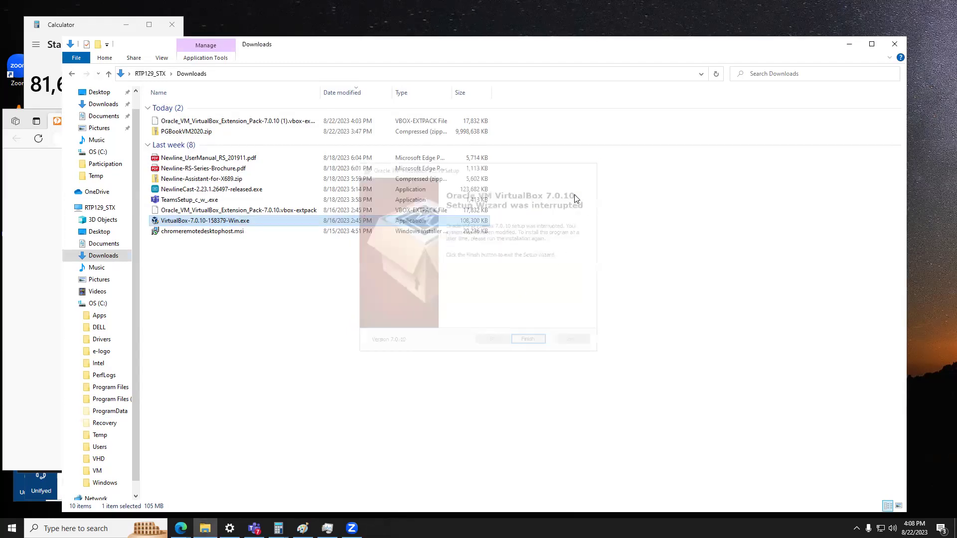
Step: Run VirtualBox-7.0.10-158379-Win.exe as administrator, keep the default setup options, accept the network interfaces warning, and start the installation
{"action": "right_click", "coordinate": [174, 223]}
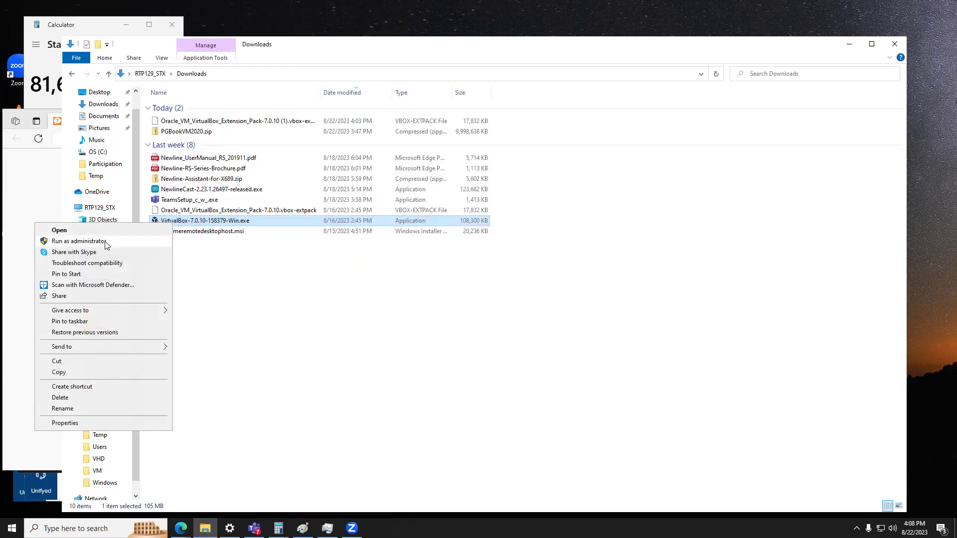
{"action": "left_click", "coordinate": [79, 241]}
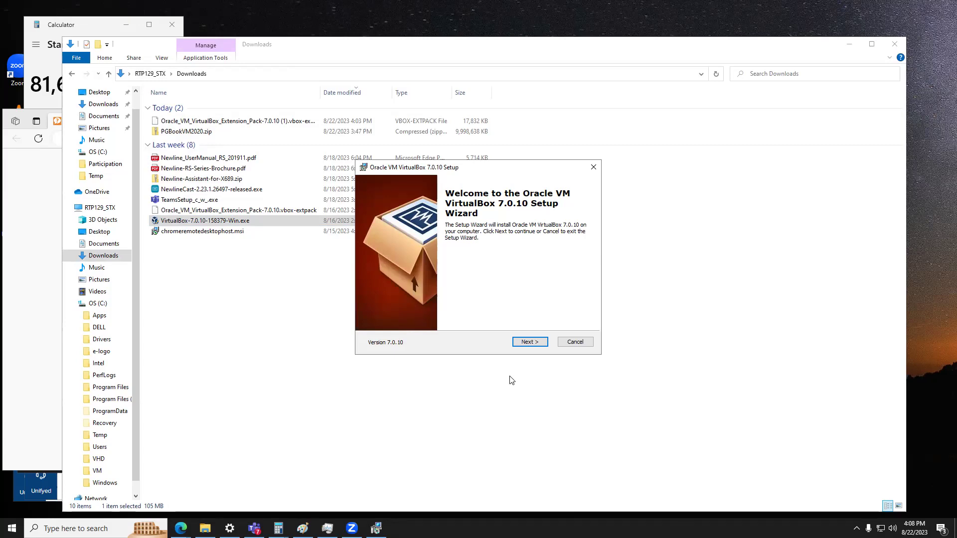
{"action": "left_click", "coordinate": [530, 343]}
{"action": "left_click", "coordinate": [531, 343]}
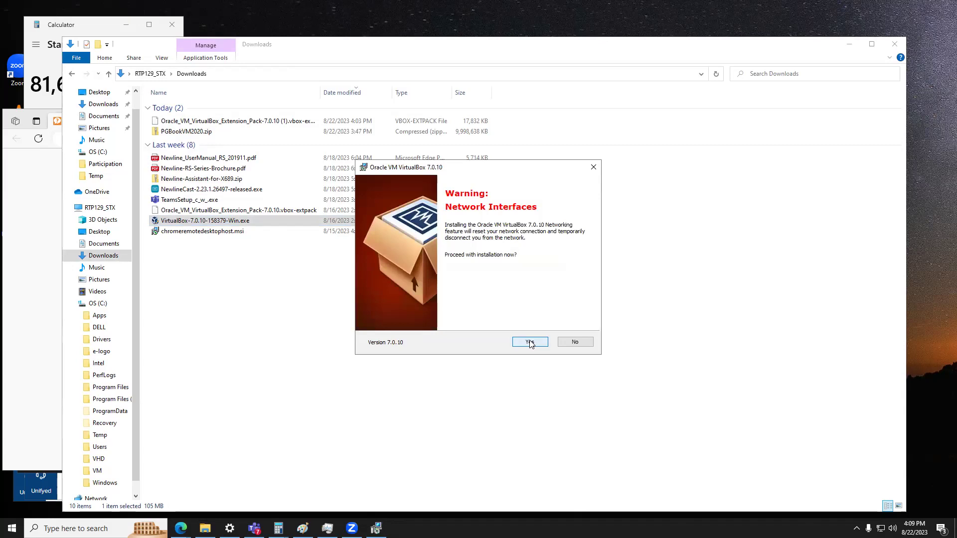
{"action": "left_click", "coordinate": [530, 343]}
{"action": "left_click", "coordinate": [530, 343]}
{"action": "left_click", "coordinate": [531, 342]}
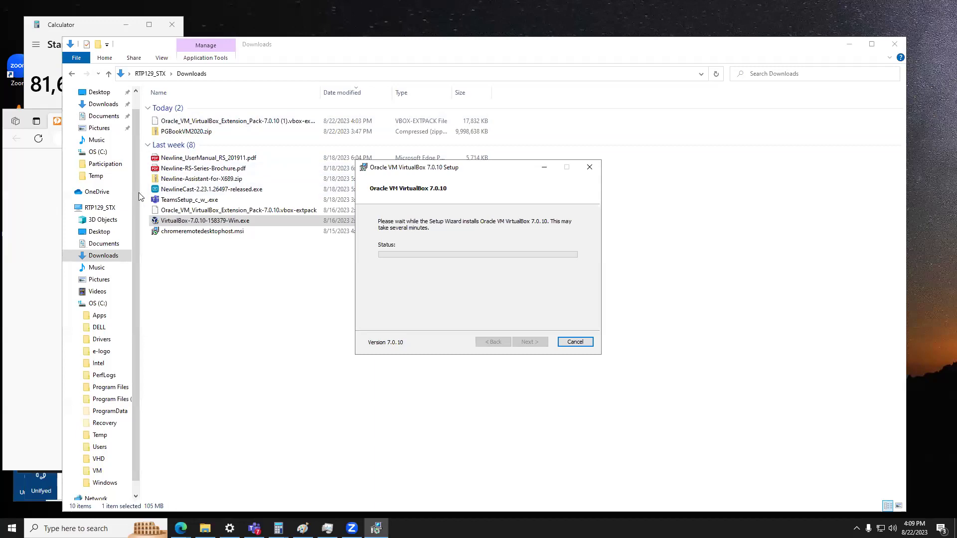
Step: View the contents of the C:\Temp folder in File Explorer, including PGBookVM2020.ova
{"action": "left_click", "coordinate": [118, 178]}
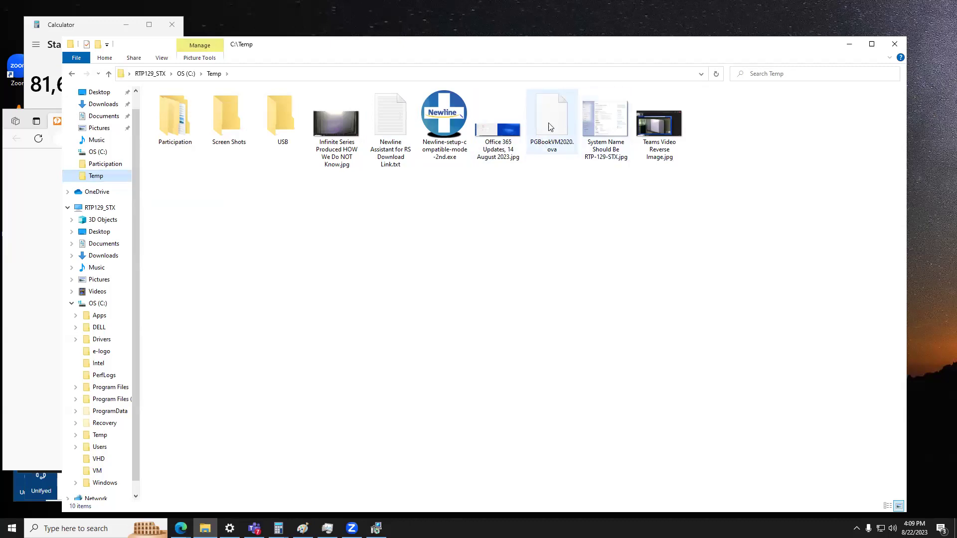
{"action": "mouse_move", "coordinate": [553, 149]}
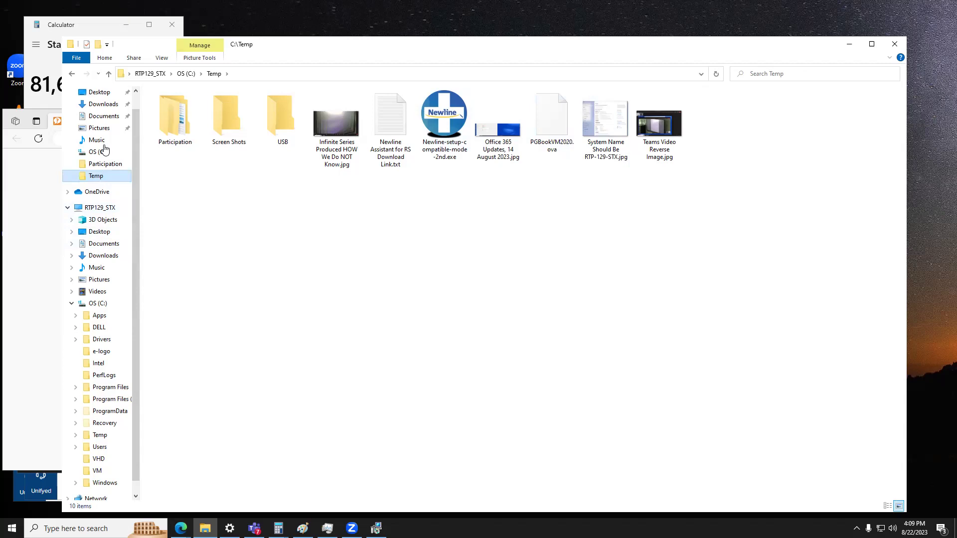
{"action": "left_click", "coordinate": [109, 74]}
{"action": "left_click", "coordinate": [73, 73]}
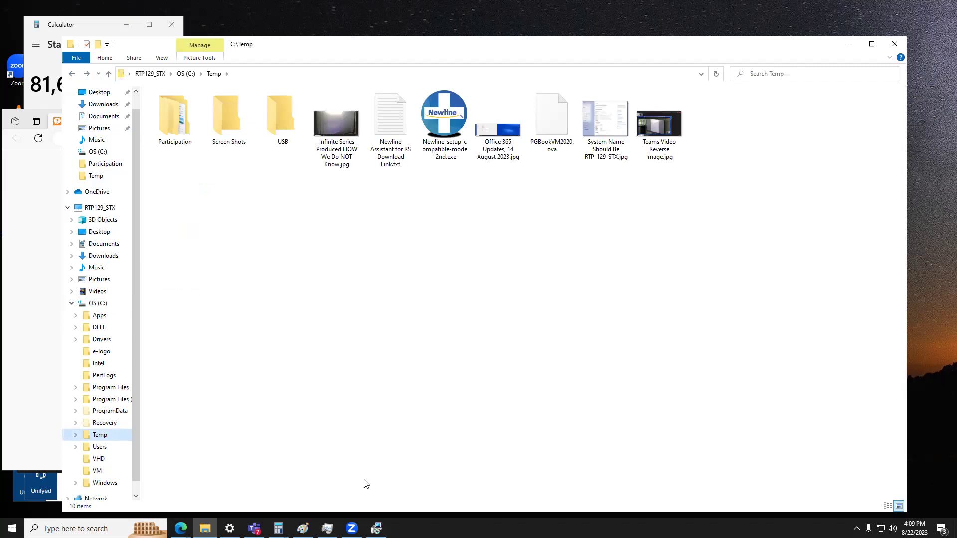
Step: Return to the VirtualBox 7.0.10 setup wizard and finish it without launching VirtualBox
{"action": "left_click", "coordinate": [375, 529]}
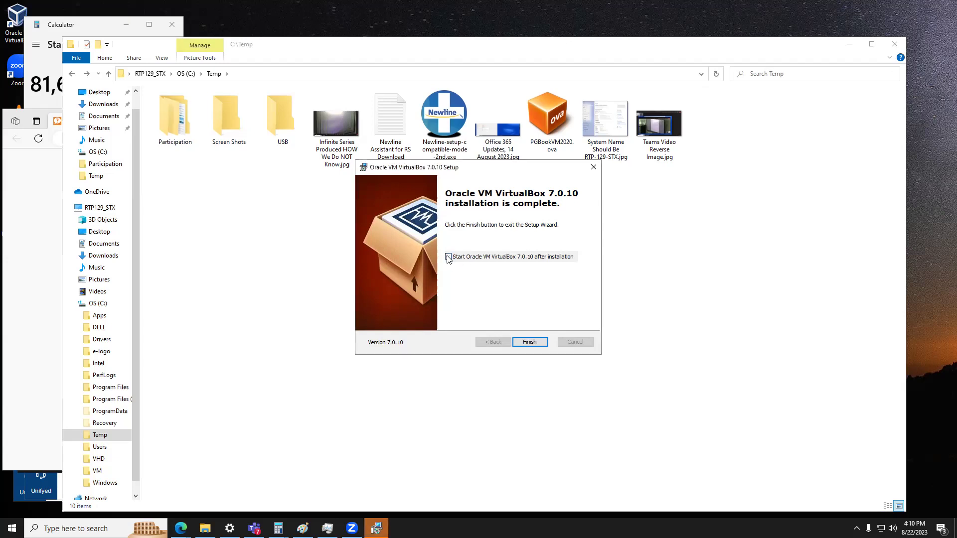
{"action": "left_click", "coordinate": [526, 343]}
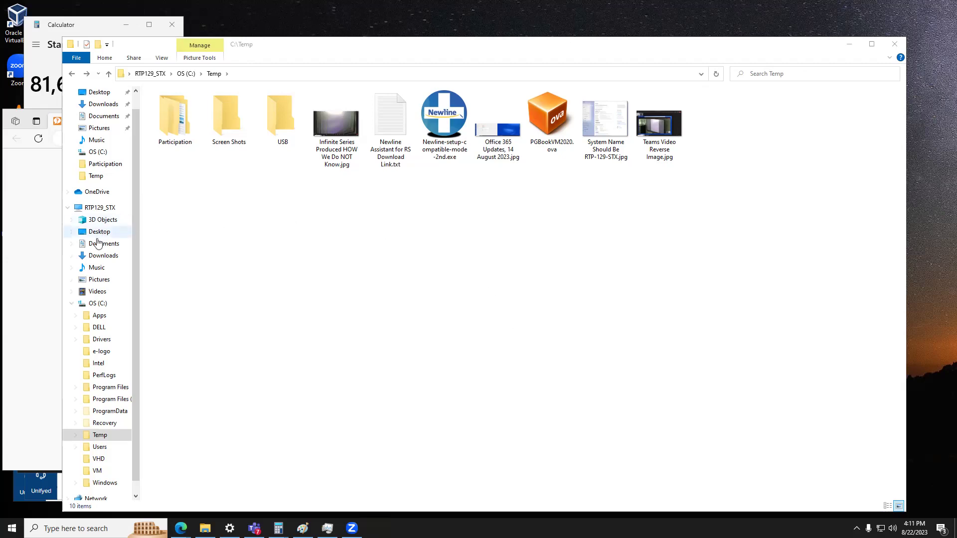
Step: Install Oracle_VM_VirtualBox_Extension_Pack-7.0.10.vbox-extpack from Downloads, reading through its license to the end and agreeing to it
{"action": "left_click", "coordinate": [100, 256]}
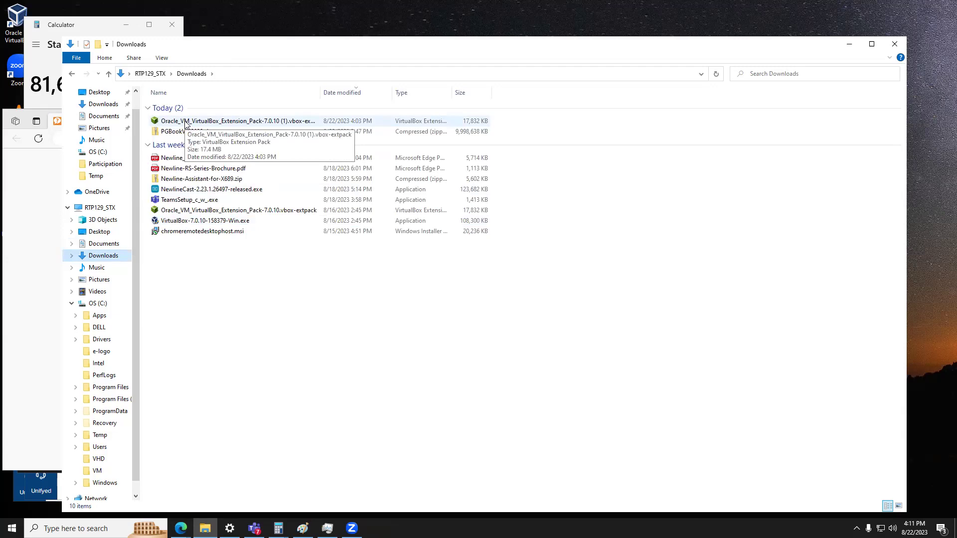
{"action": "double_click", "coordinate": [173, 210]}
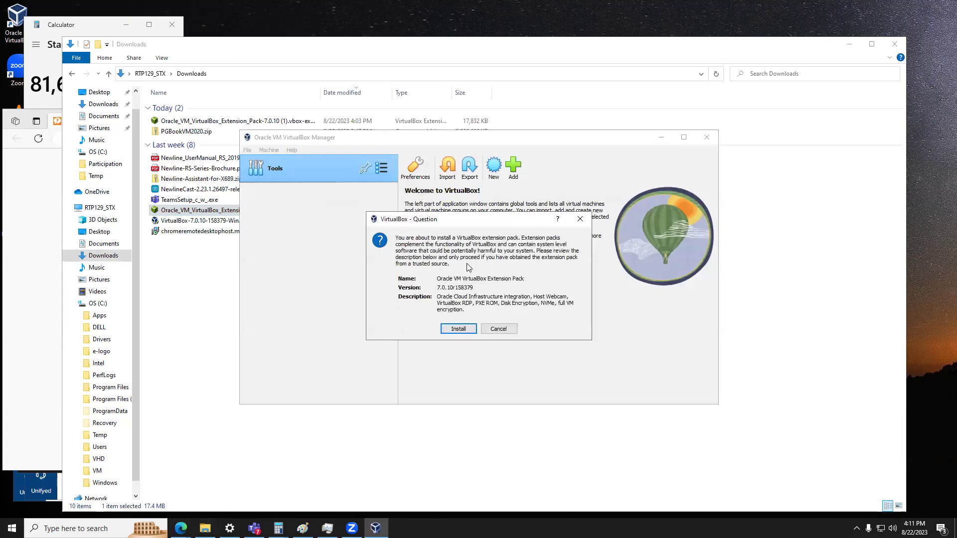
{"action": "left_click", "coordinate": [456, 329]}
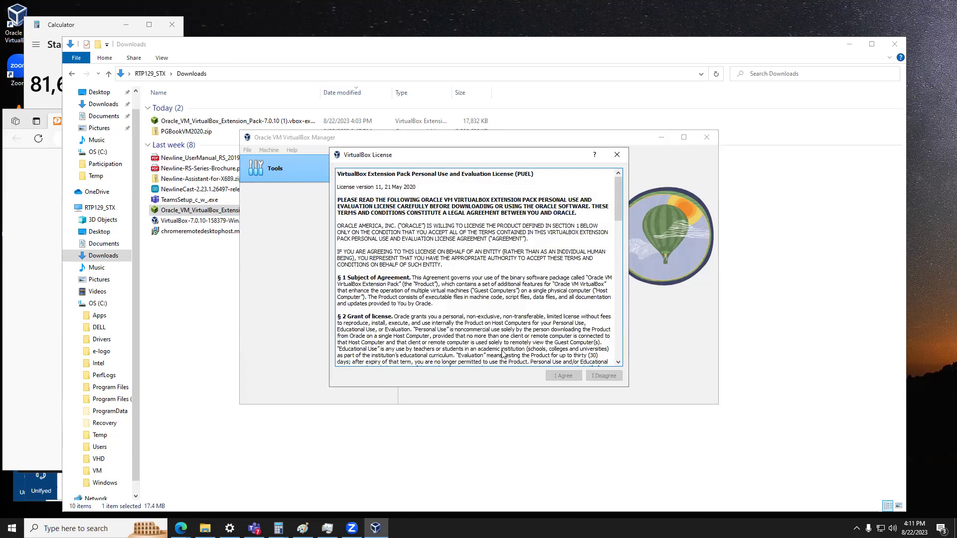
{"action": "left_click_drag", "start_coordinate": [618, 200], "coordinate": [618, 336]}
{"action": "left_click", "coordinate": [565, 375]}
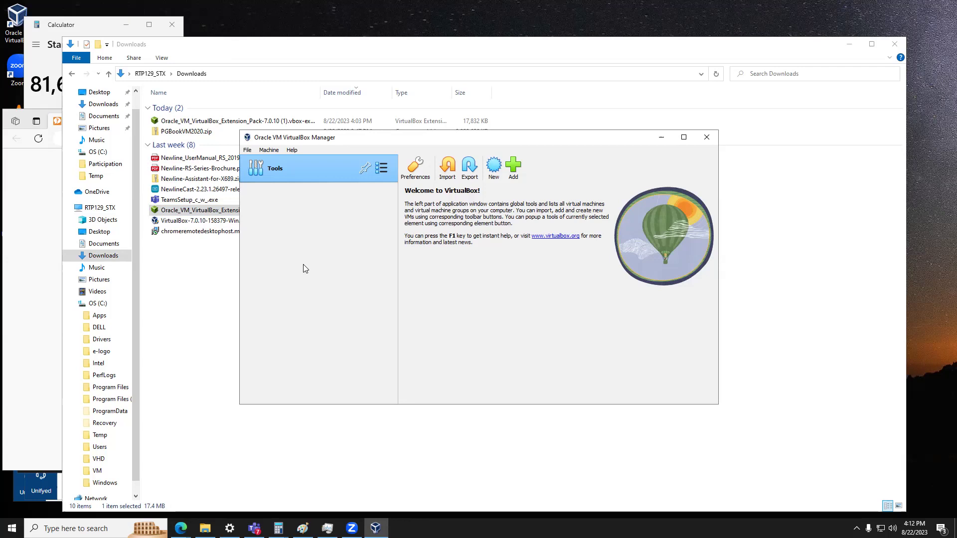
Step: Check the installed version in VirtualBox's About information, then exit VirtualBox Manager
{"action": "left_click", "coordinate": [293, 151]}
{"action": "left_click", "coordinate": [333, 233]}
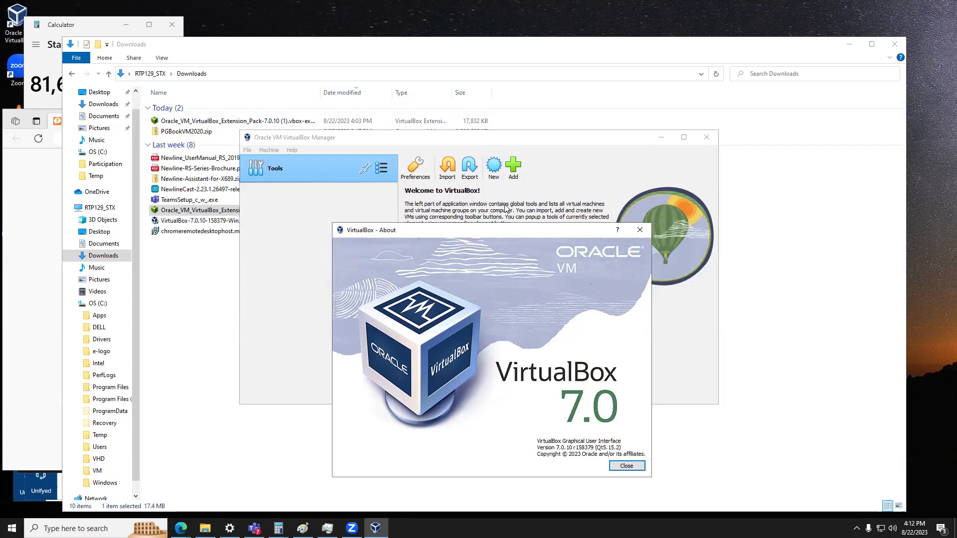
{"action": "left_click", "coordinate": [641, 464]}
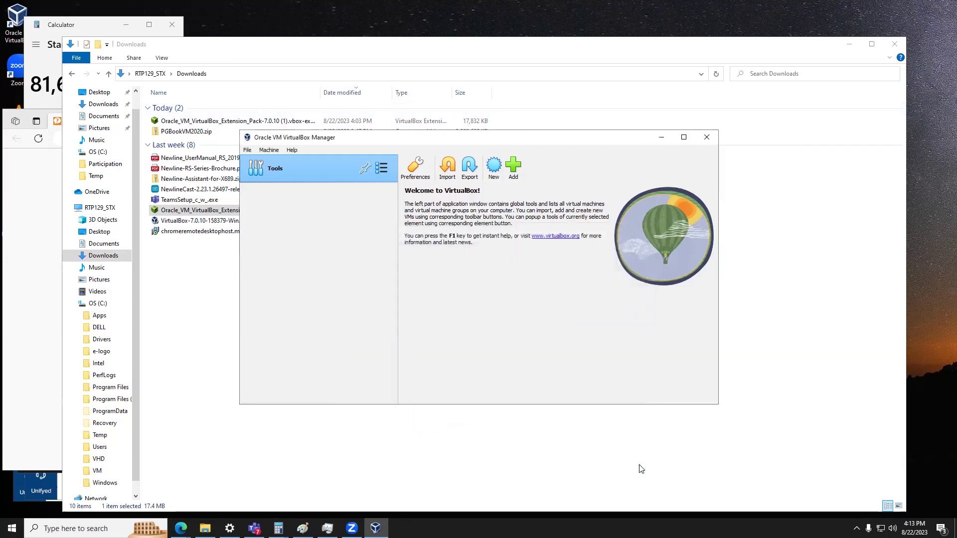
{"action": "left_click", "coordinate": [707, 138]}
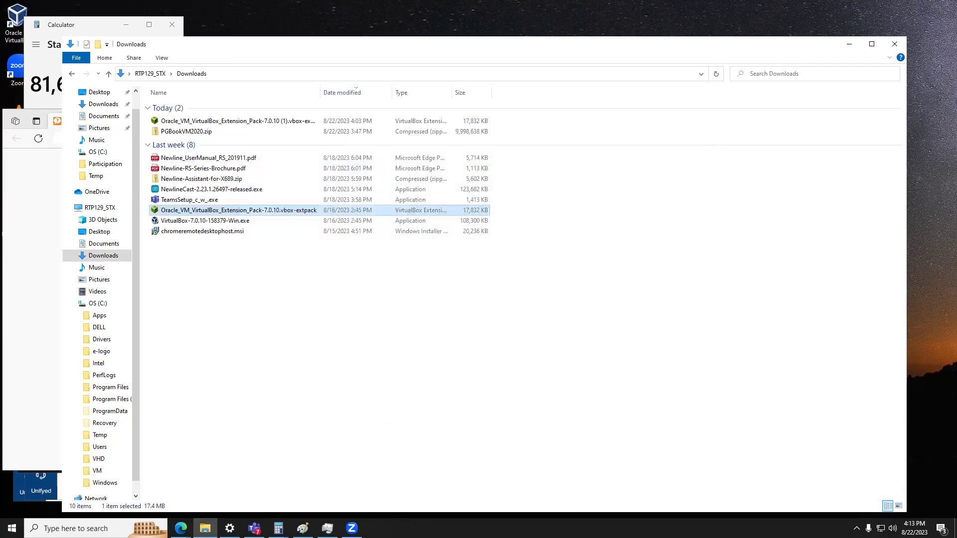
Step: Switch to the Edge window with the University of the Virgin Islands Welcome page and look through its QuickLaunch apps
{"action": "left_click", "coordinate": [181, 528]}
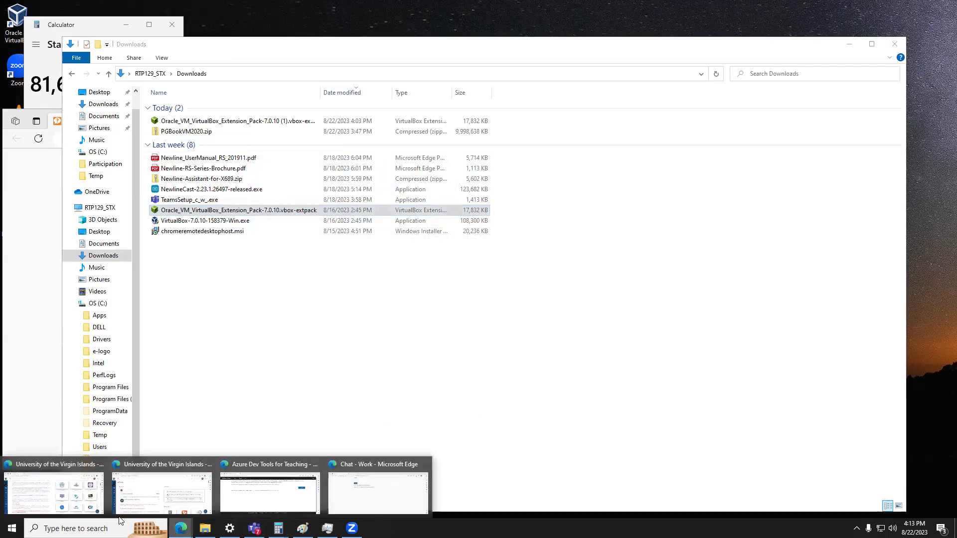
{"action": "left_click", "coordinate": [149, 499]}
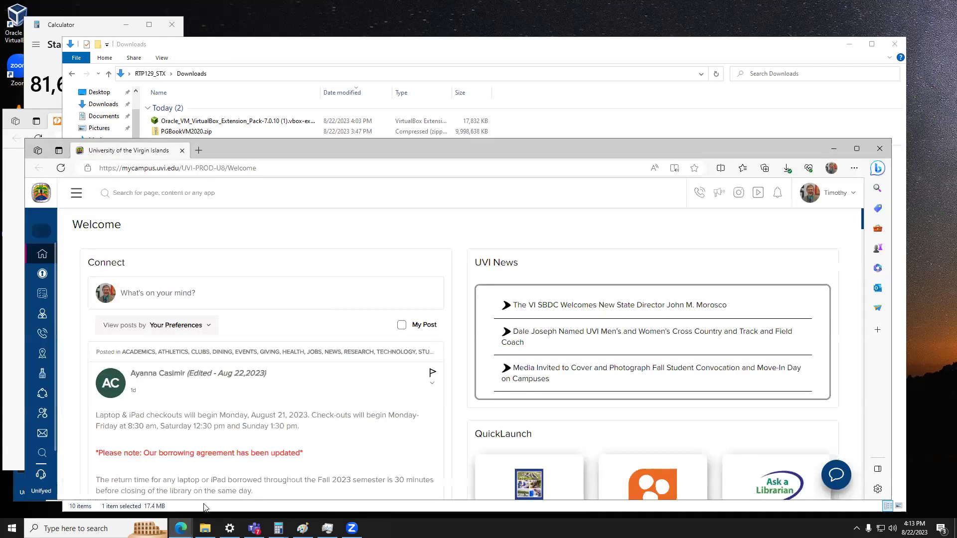
{"action": "mouse_move", "coordinate": [180, 528]}
{"action": "left_click", "coordinate": [255, 502]}
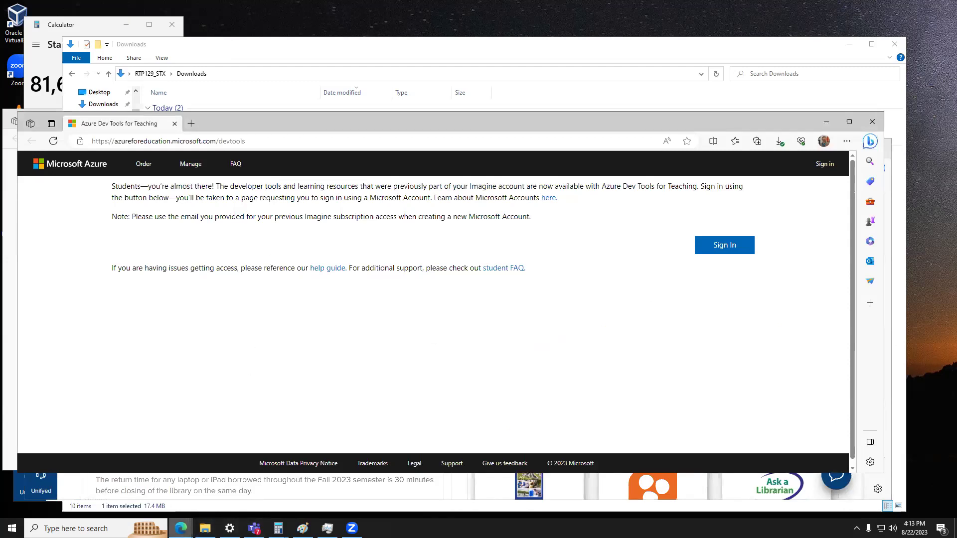
{"action": "mouse_move", "coordinate": [181, 528]}
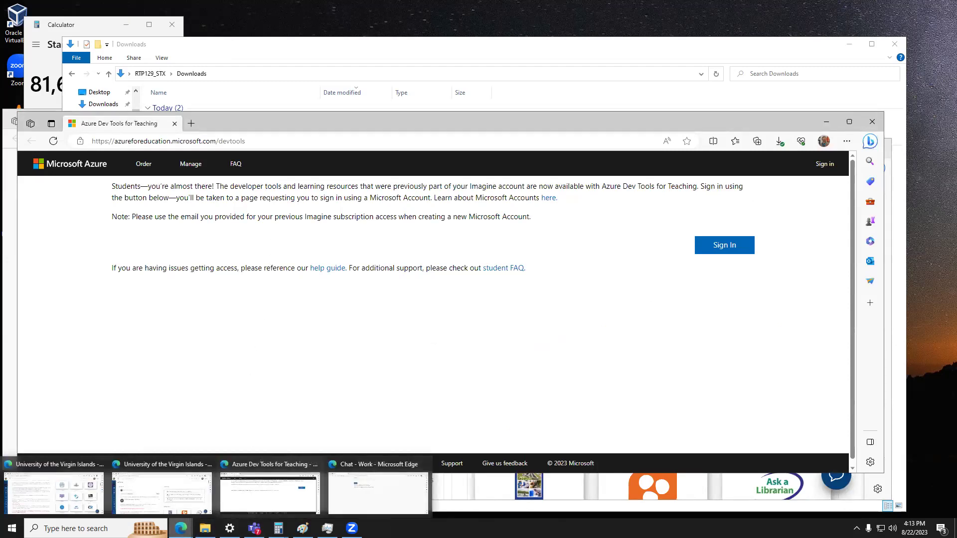
{"action": "left_click", "coordinate": [175, 495]}
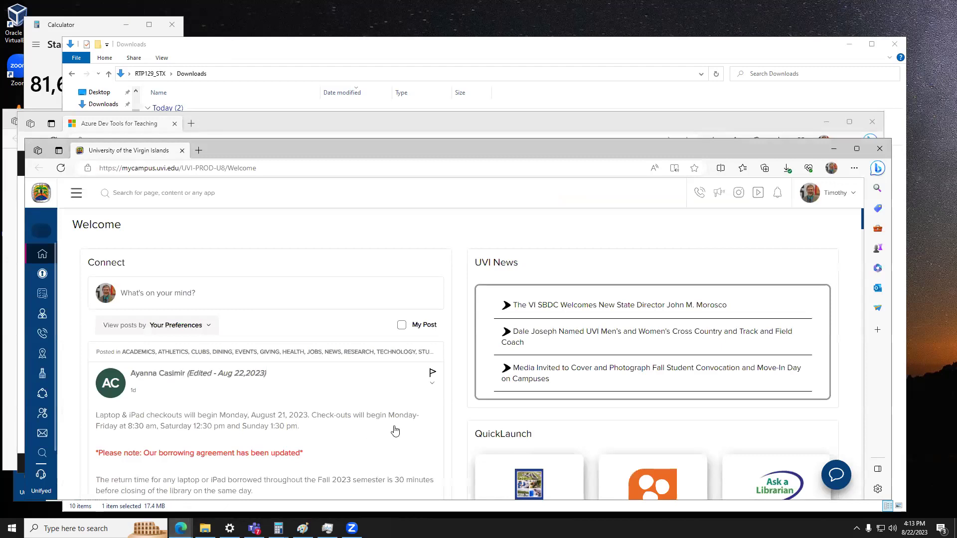
{"action": "scroll", "coordinate": [550, 347], "scroll_direction": "down", "scroll_amount": 3}
{"action": "scroll", "coordinate": [648, 344], "scroll_direction": "down", "scroll_amount": 2}
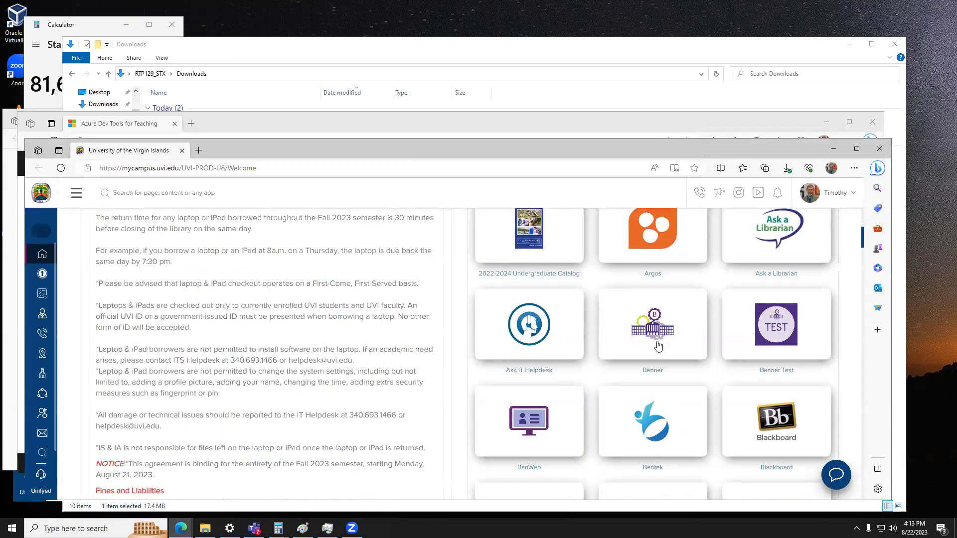